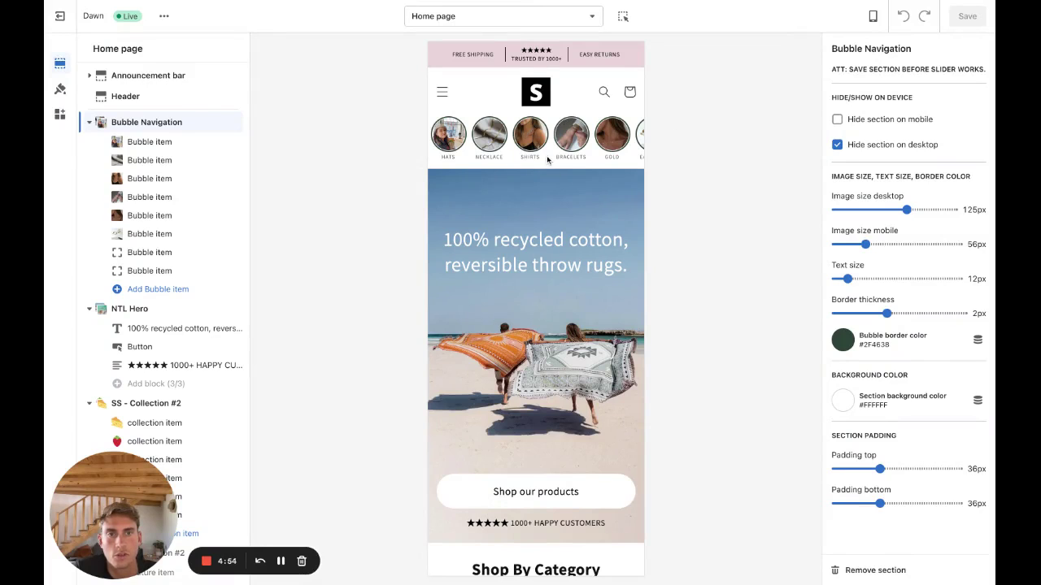
Step: Search the Shopify App Store for 'section store' and open the Section Store: Theme sections listing
scroll(547, 158, "right", 3)
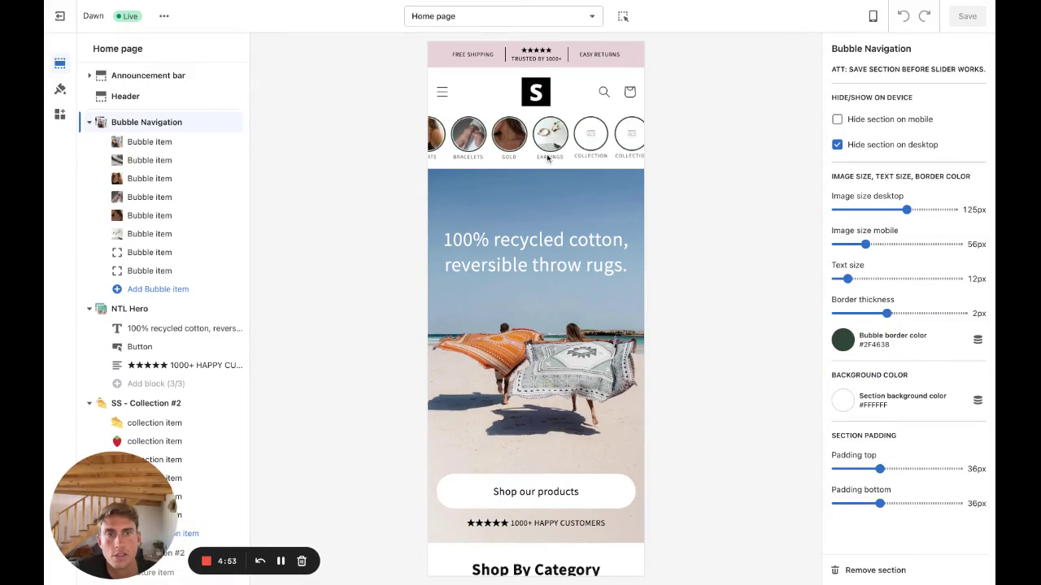
scroll(602, 143, "left", 3)
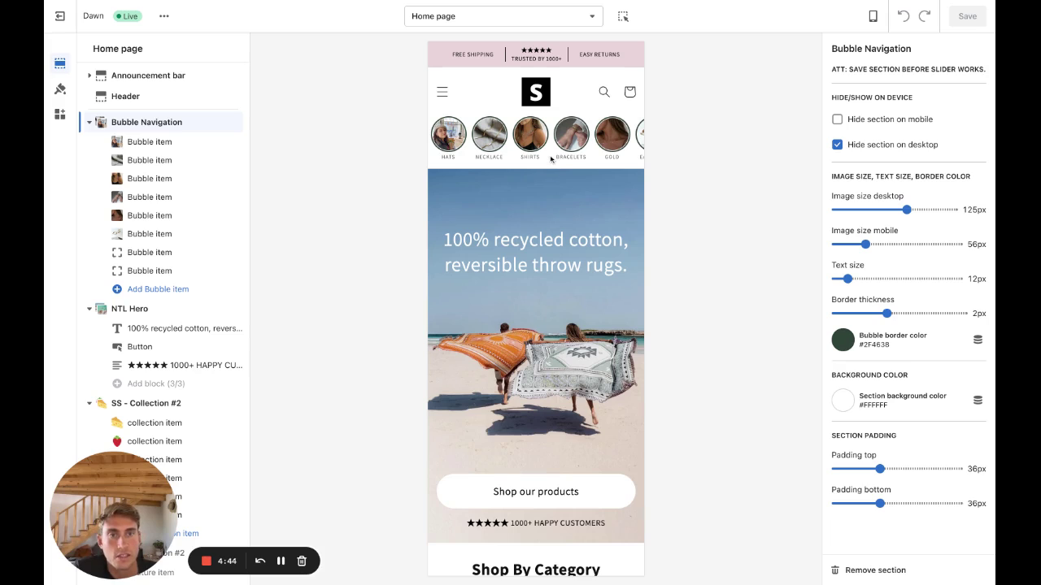
scroll(551, 146, "right", 5)
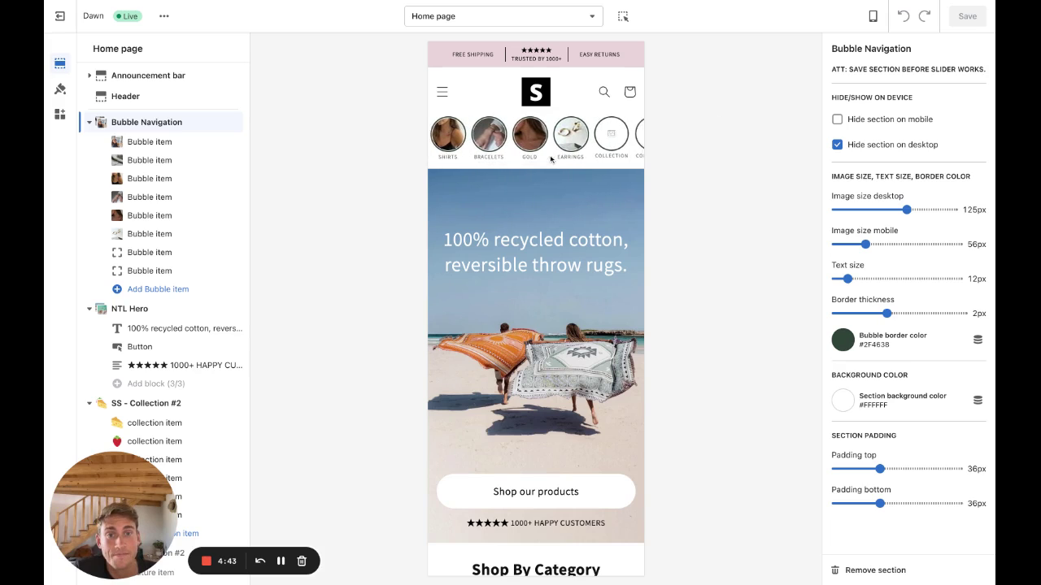
scroll(551, 147, "left", 5)
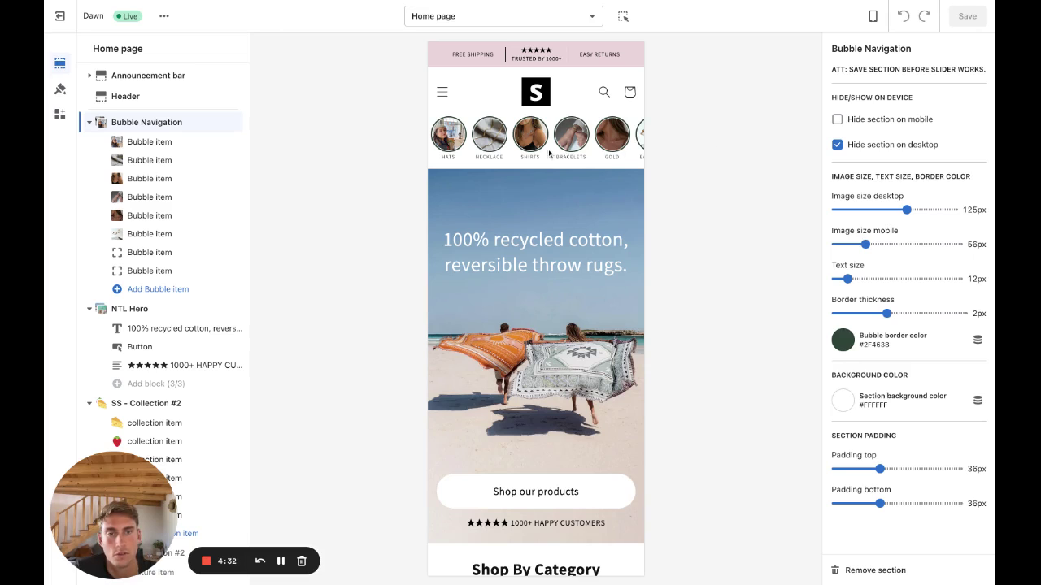
scroll(549, 152, "right", 3)
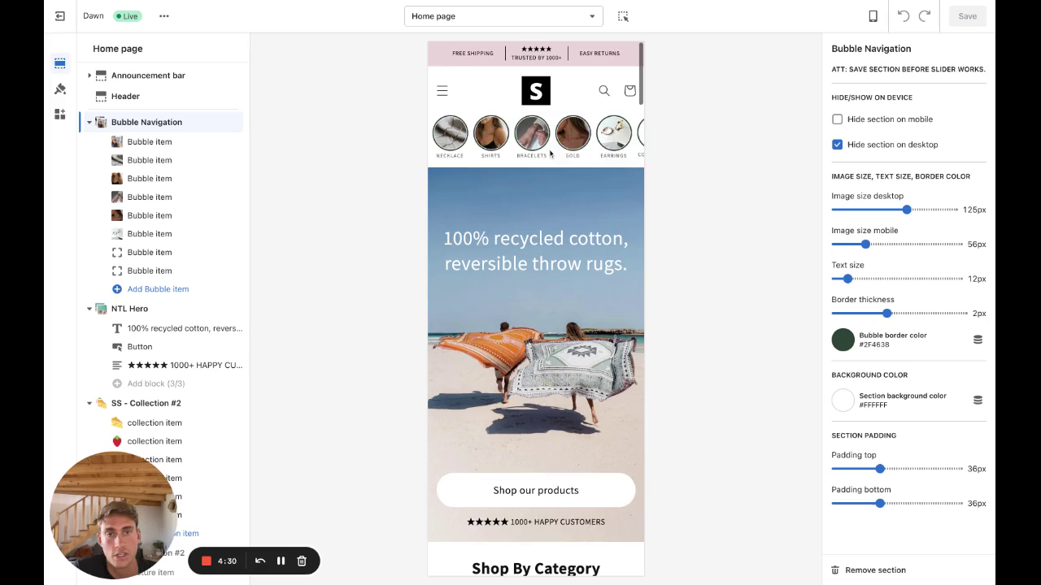
scroll(549, 134, "left", 3)
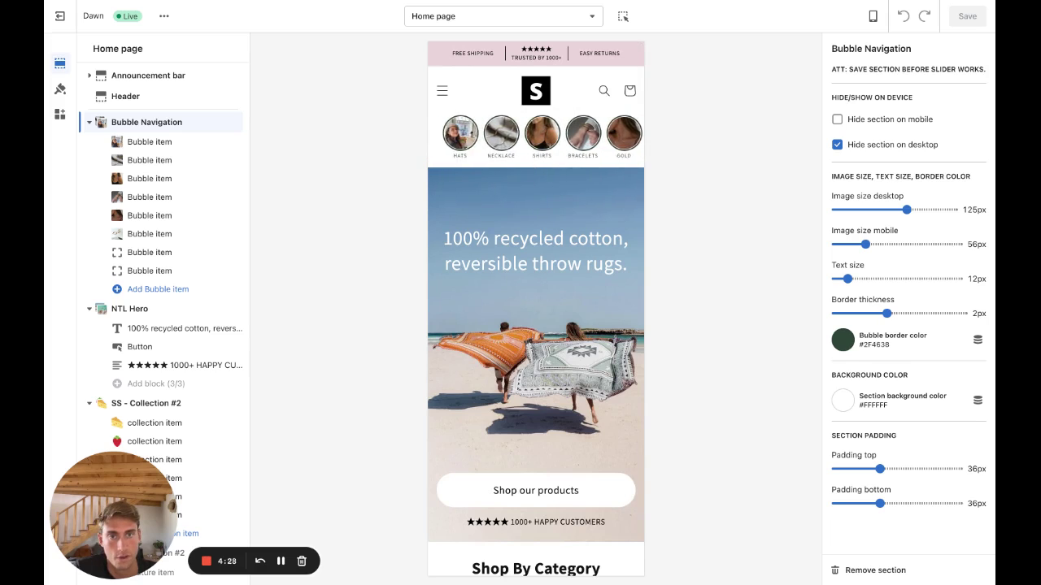
scroll(569, 139, "down", 1)
scroll(548, 130, "up", 1)
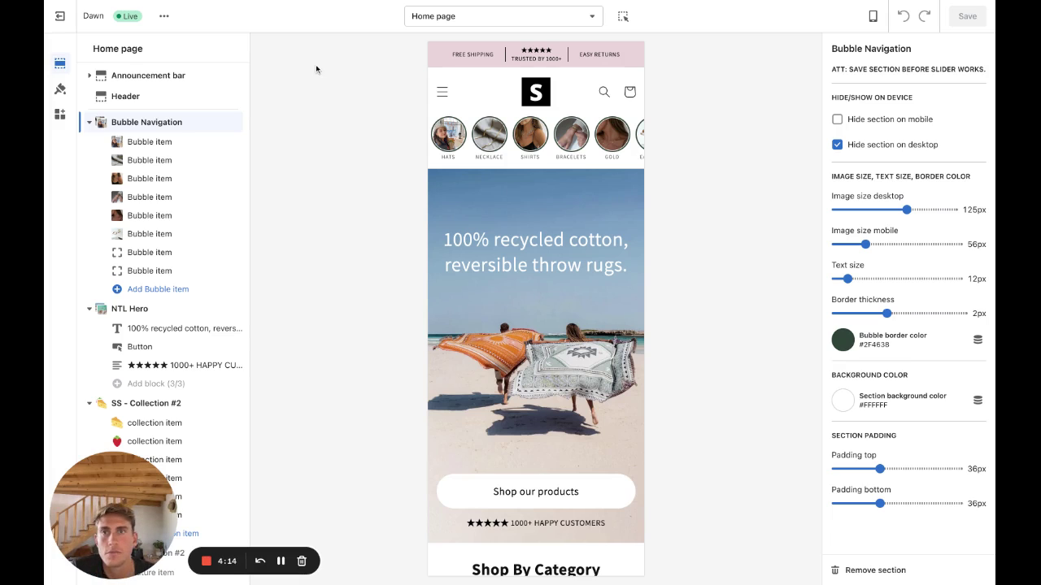
key("ctrl+Tab")
left_click(167, 252)
type("section store")
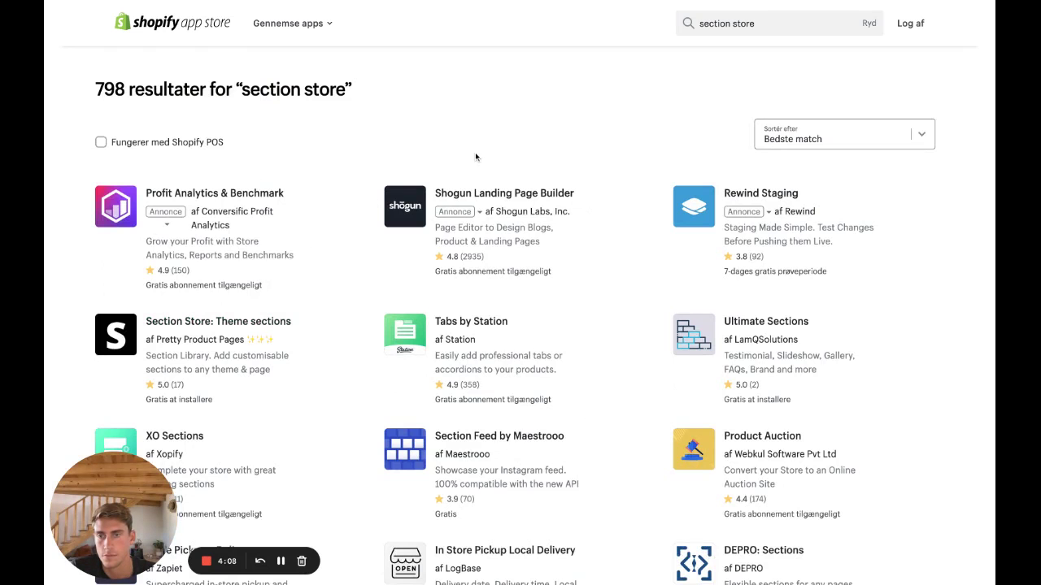
left_click(140, 347)
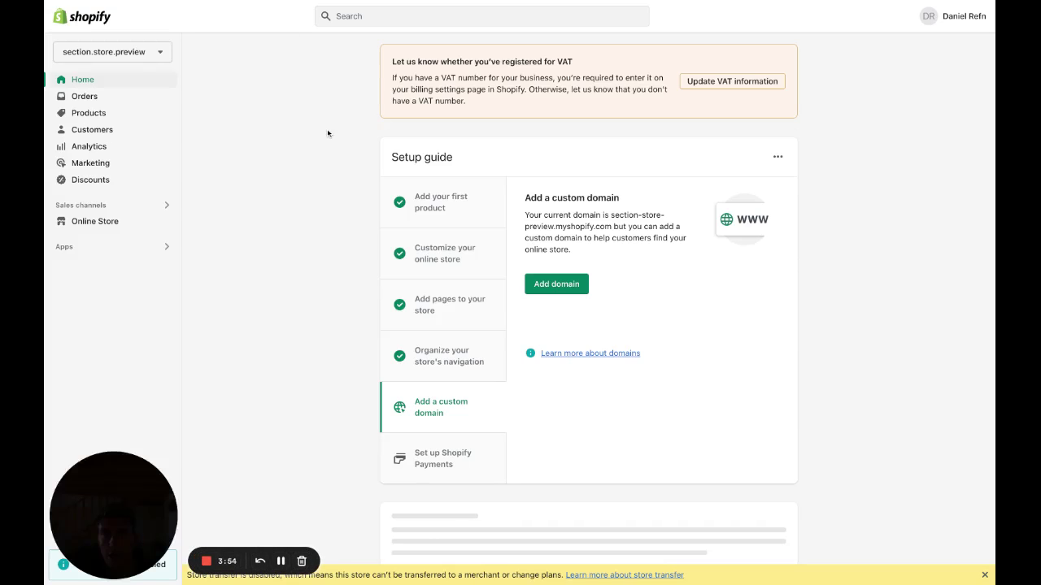
Step: Launch Section Store from Settings > Apps and sales channels to show its My sections list
left_click_drag(122, 520, 326, 520)
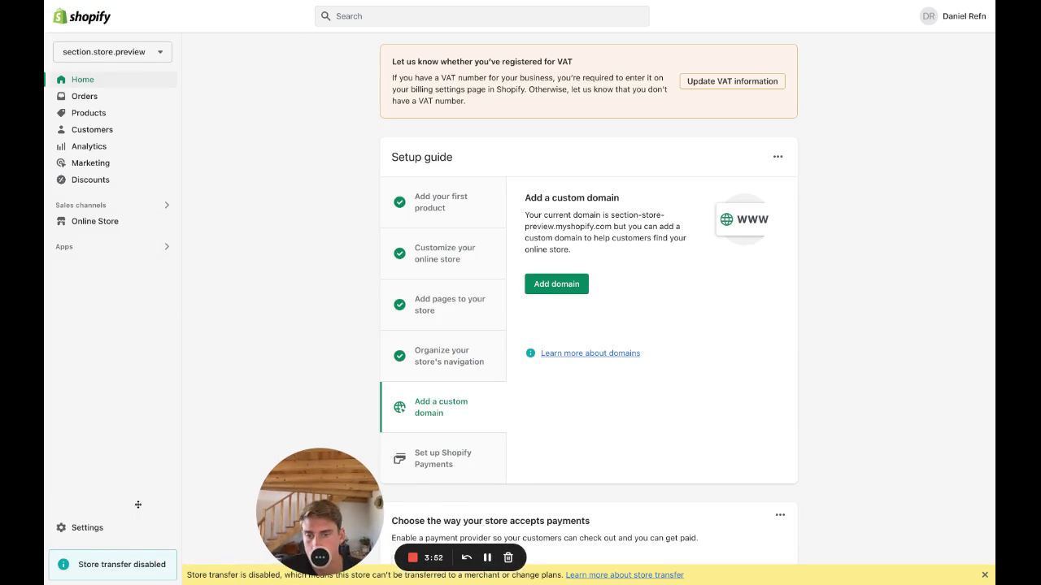
left_click(82, 529)
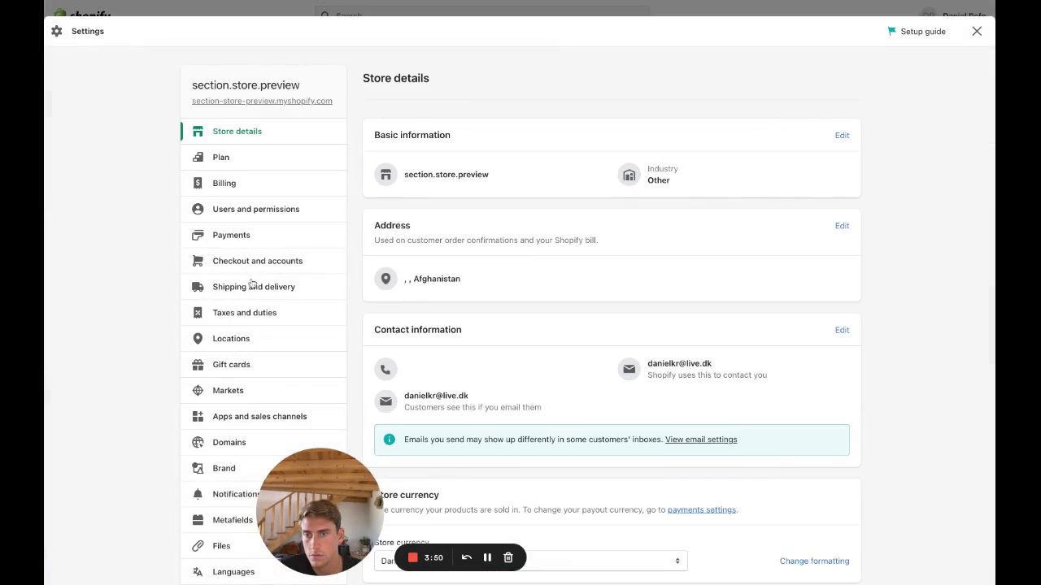
left_click(253, 416)
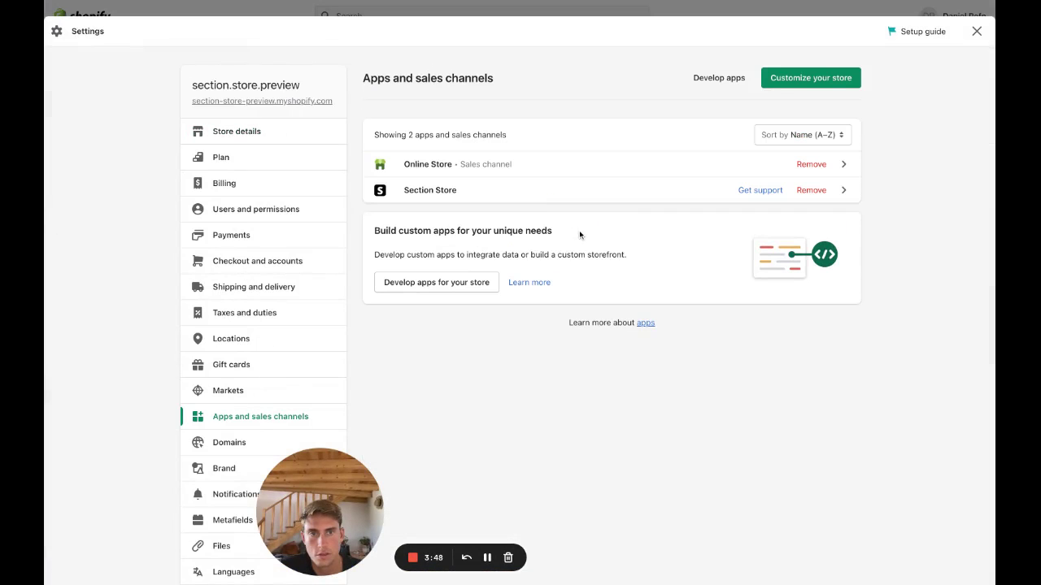
left_click(435, 195)
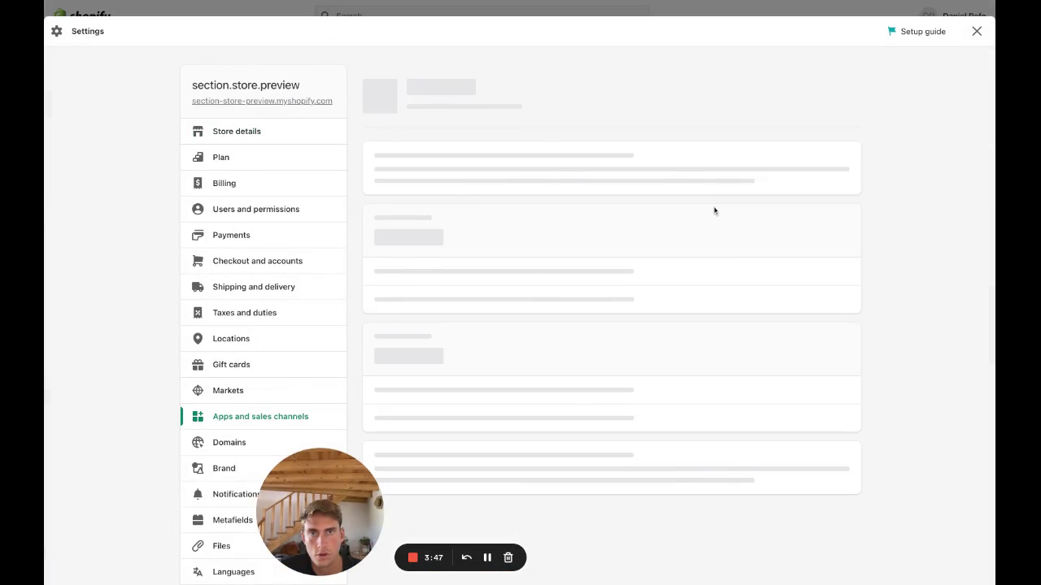
left_click(830, 78)
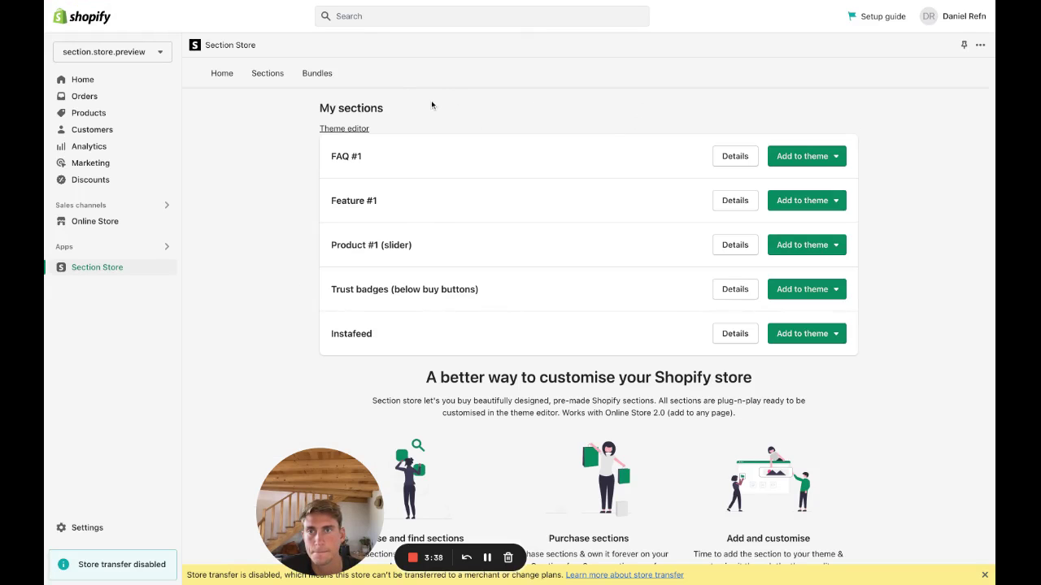
Step: Open Bubble navigation from the Sections catalogue and start its $9.00 one-time purchase
left_click(267, 73)
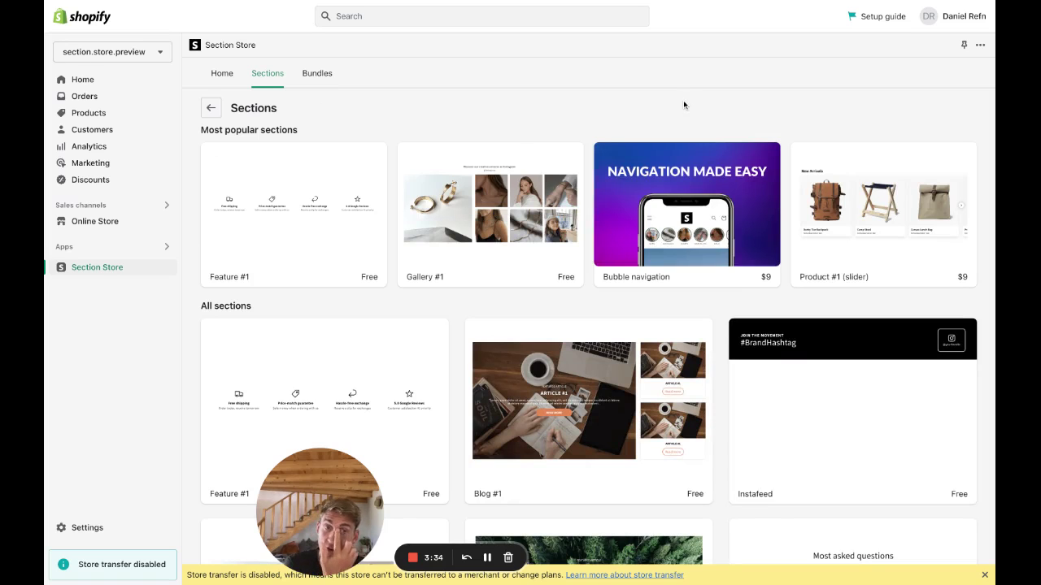
left_click_drag(681, 277, 602, 277)
left_click(710, 199)
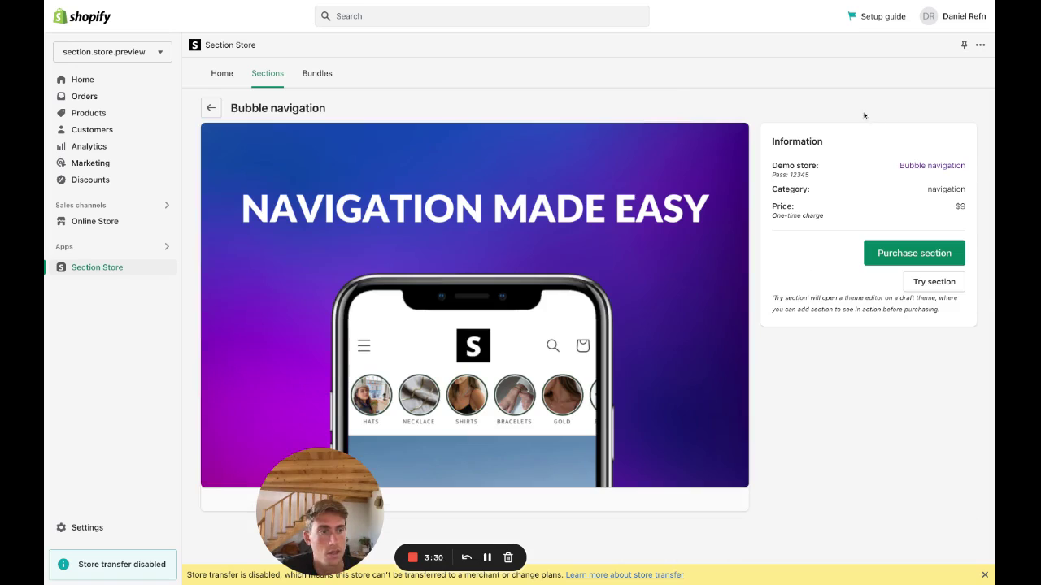
left_click(914, 253)
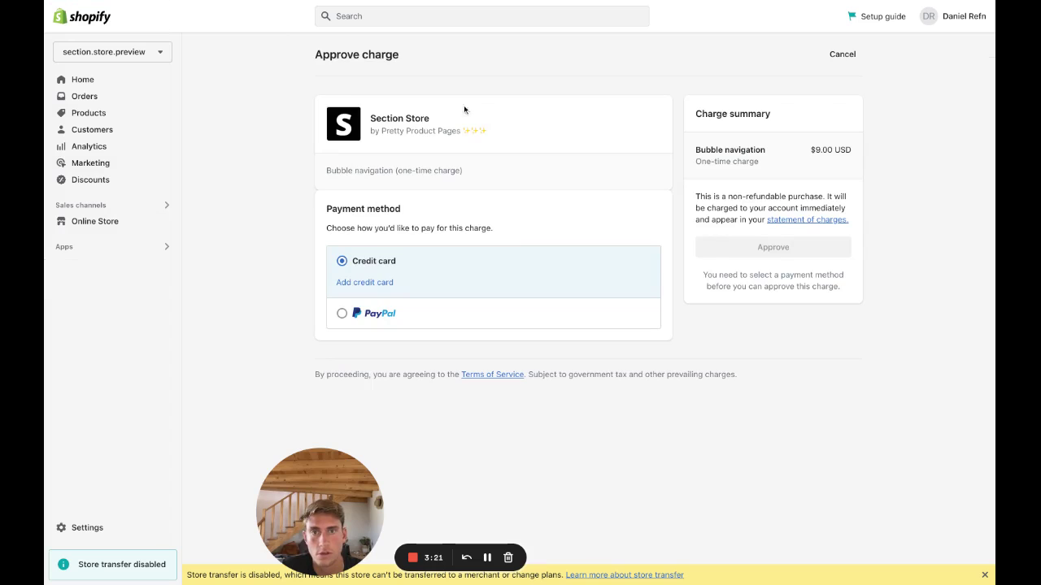
Step: Reopen Section Store, add FAQ #1 to the live Dawn theme, and go to Online Store themes
left_click(91, 248)
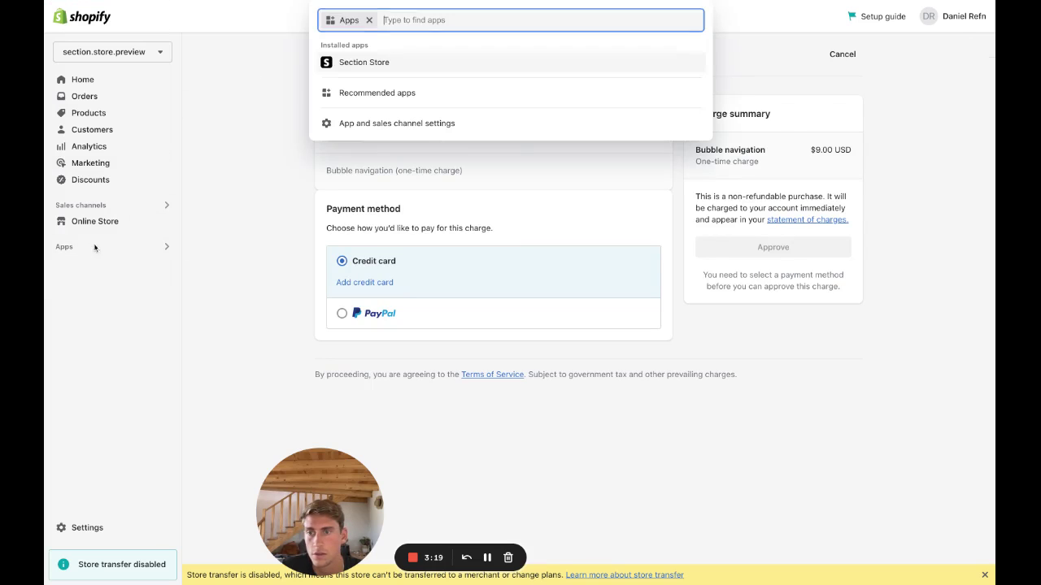
left_click(346, 64)
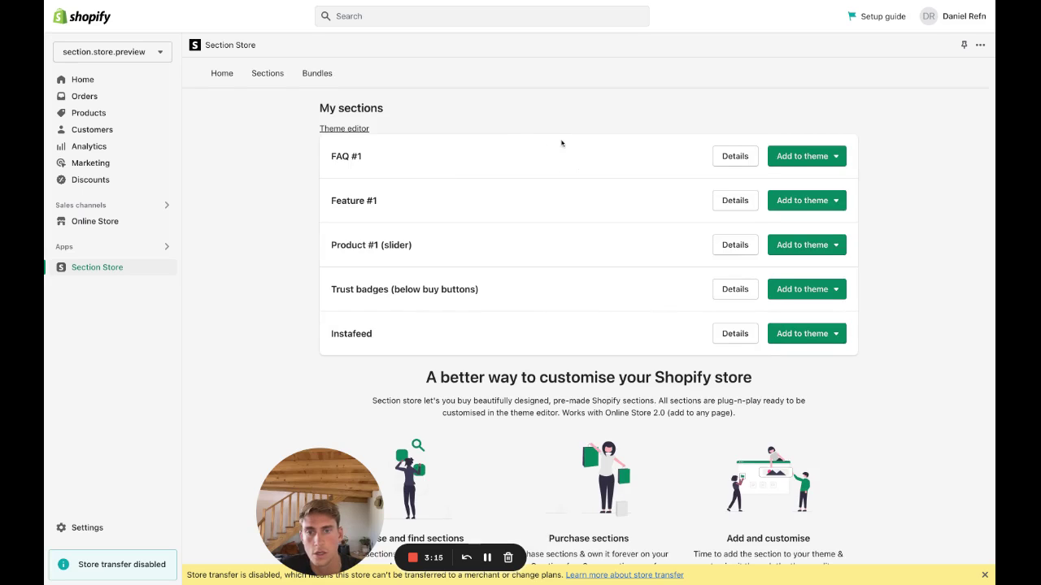
scroll(569, 148, "down", 1)
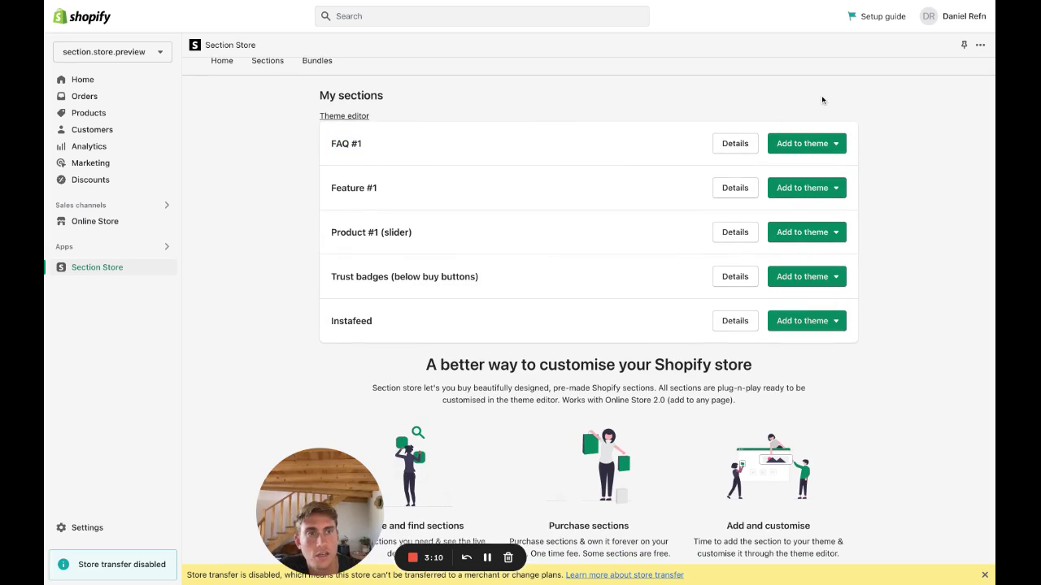
left_click(825, 143)
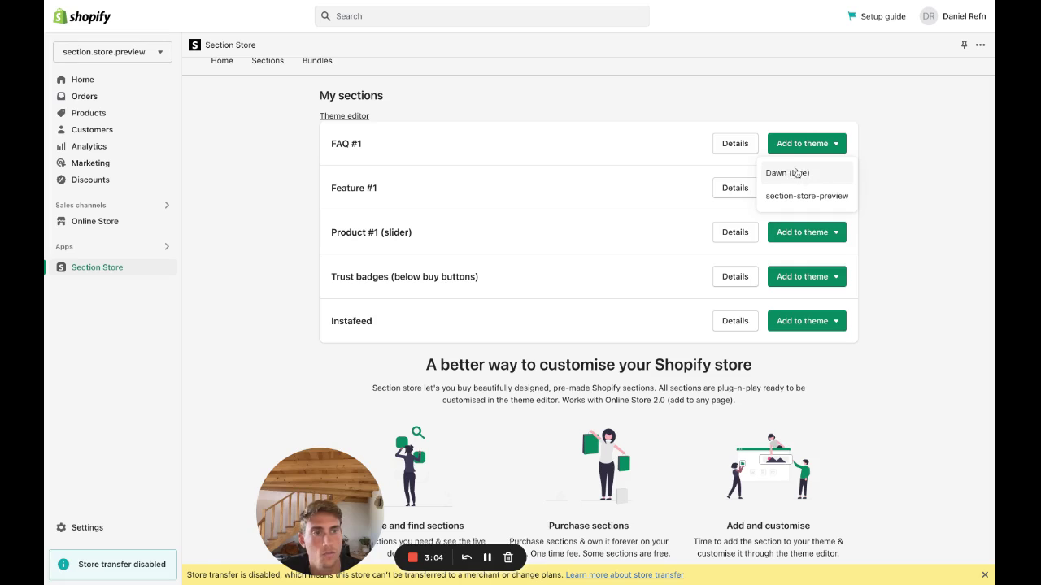
left_click(816, 172)
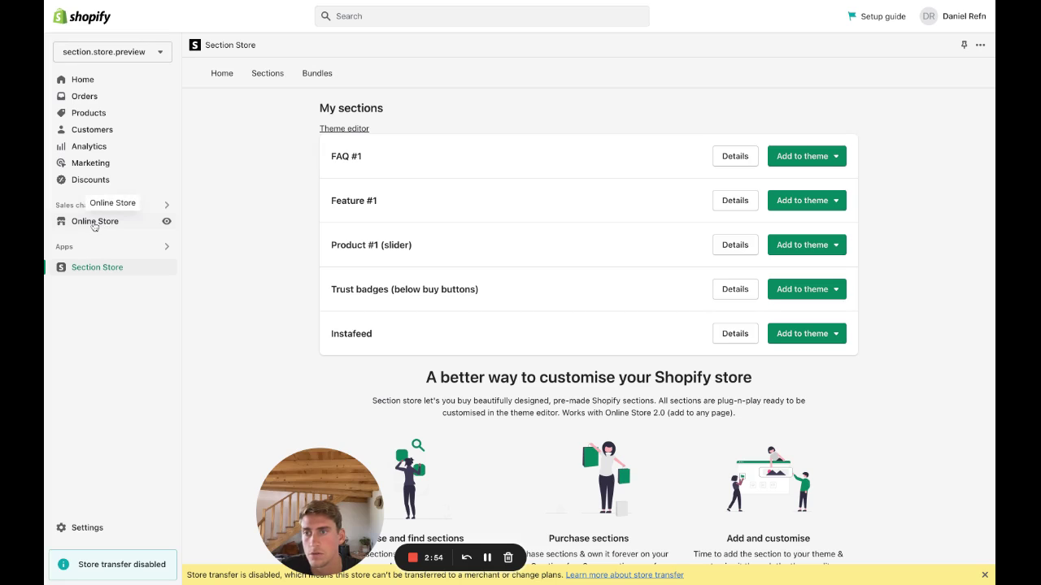
left_click(95, 226)
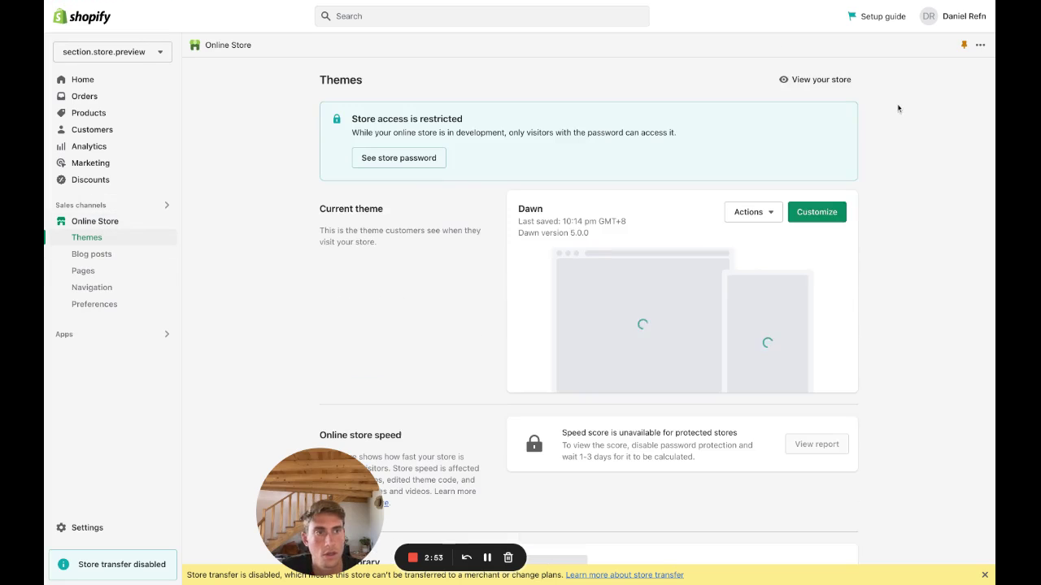
Step: Customize Dawn, remove the existing Bubble Navigation section from the home page, and save
left_click(820, 214)
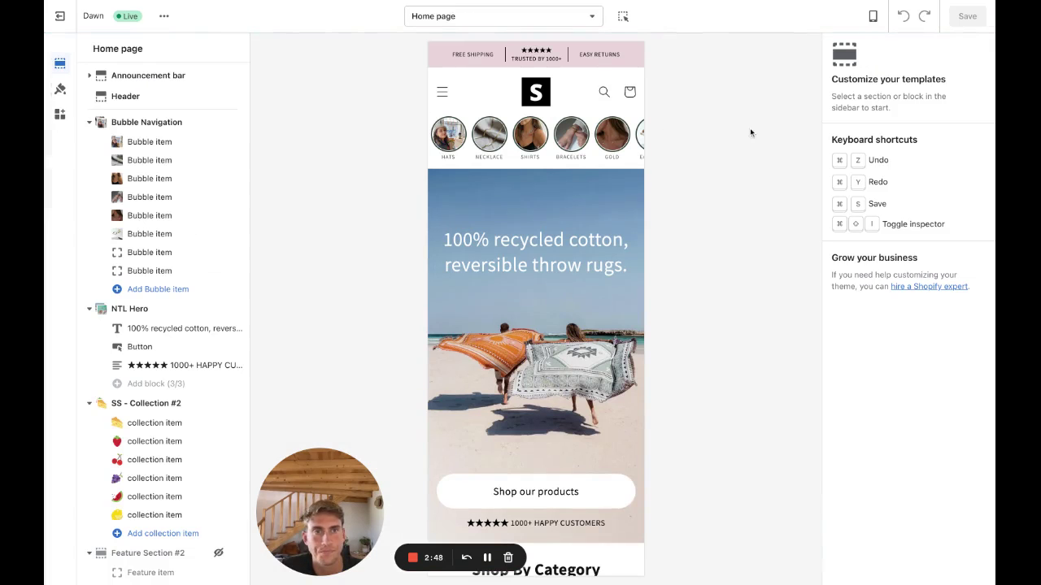
left_click(148, 122)
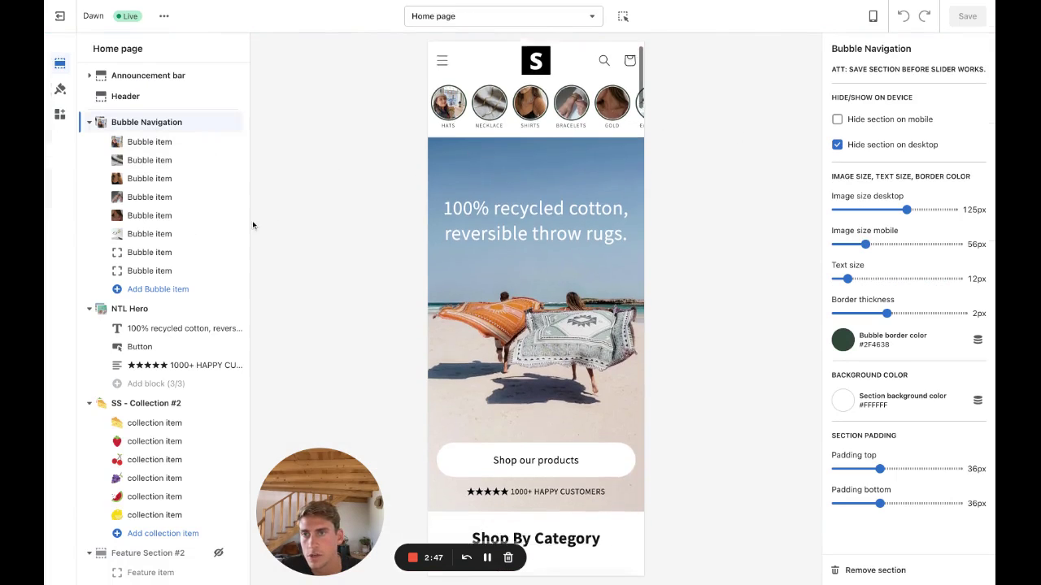
scroll(169, 242, "down", 10)
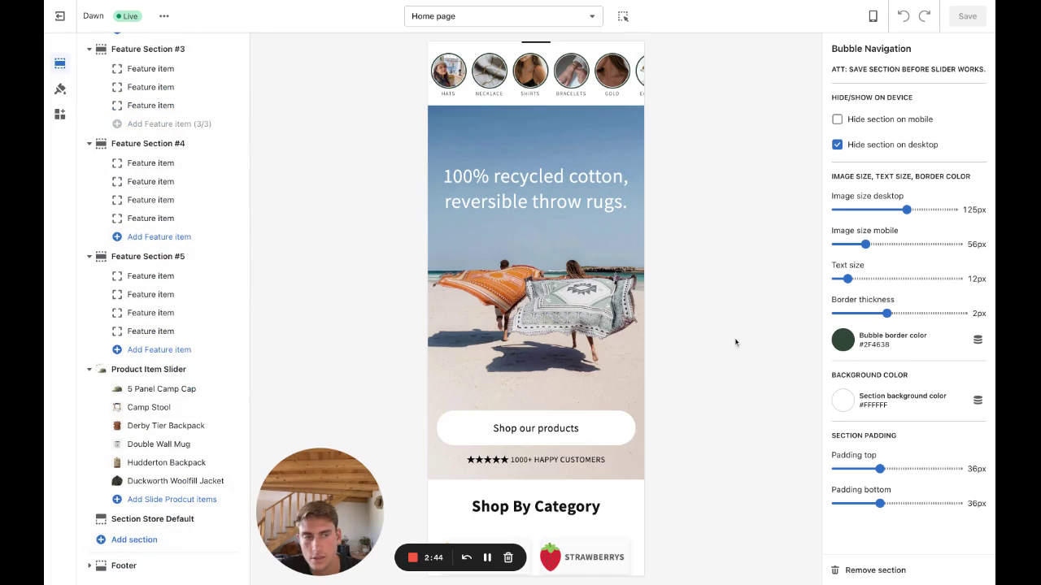
left_click(878, 570)
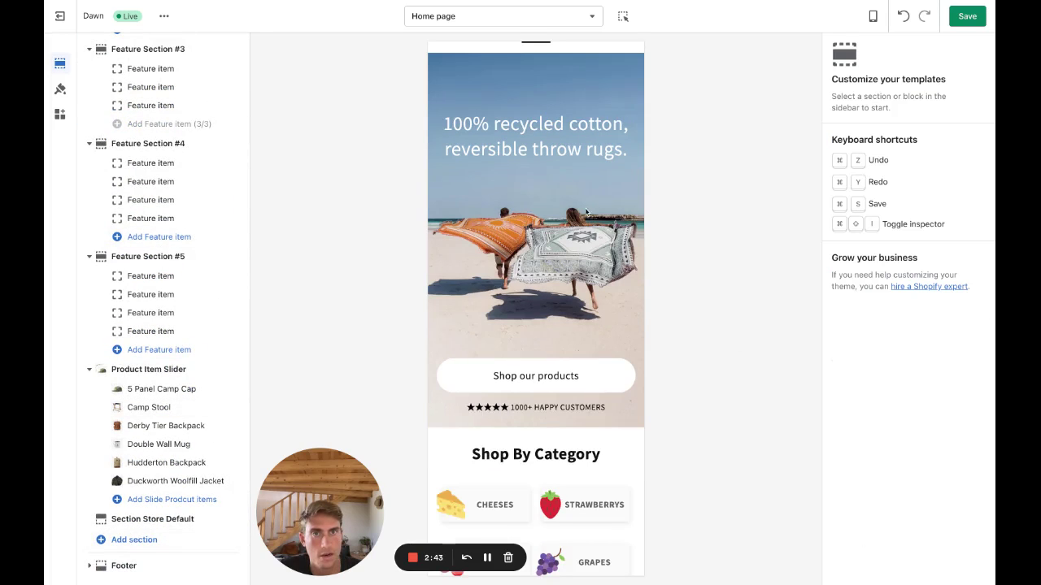
left_click(975, 20)
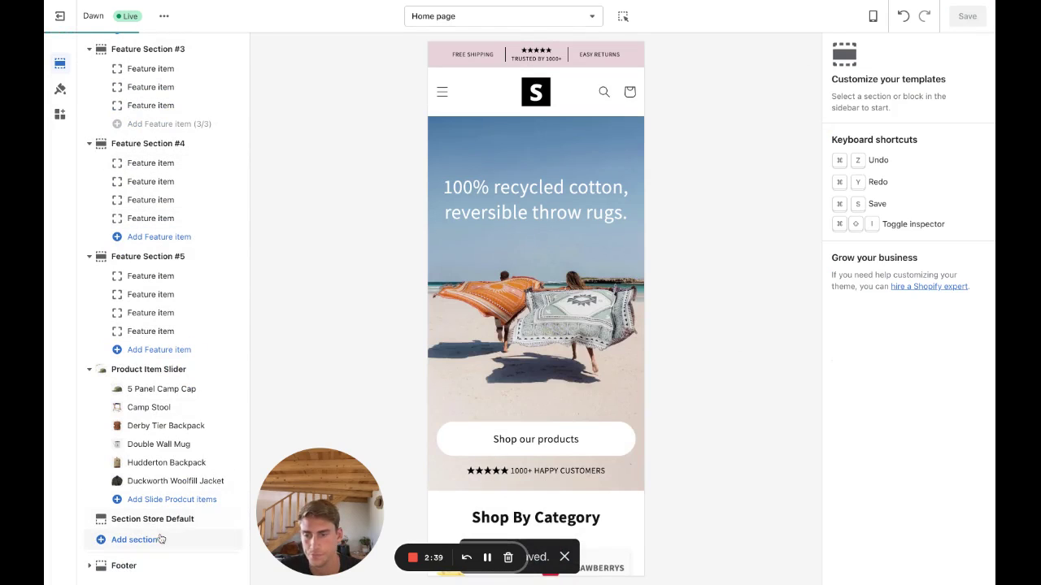
Step: Search the section picker for 'bubble' and add a new Bubble Navigation section to the home page
left_click(134, 540)
type("ss")
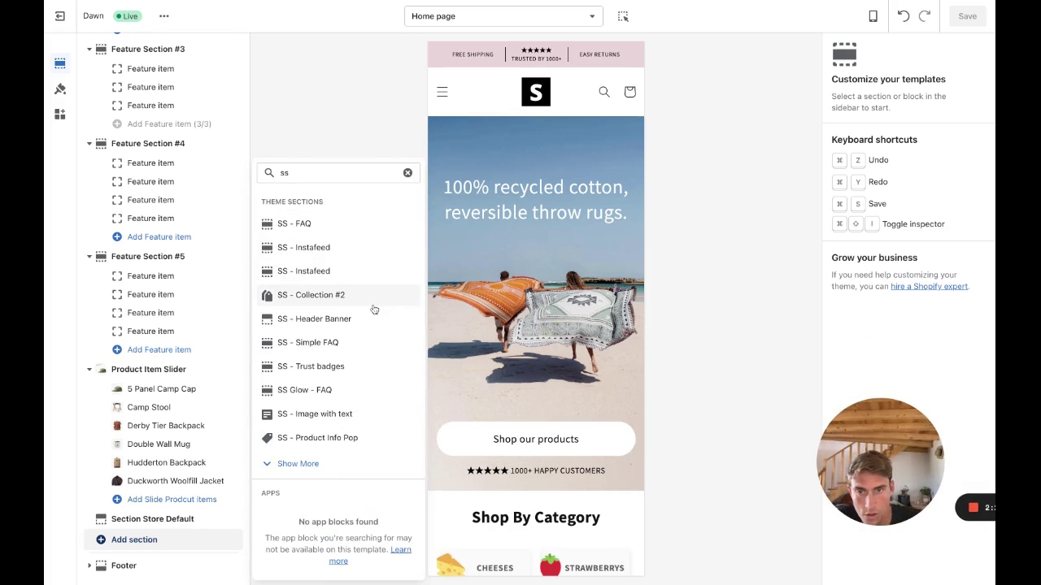
double_click(283, 172)
type("bbu")
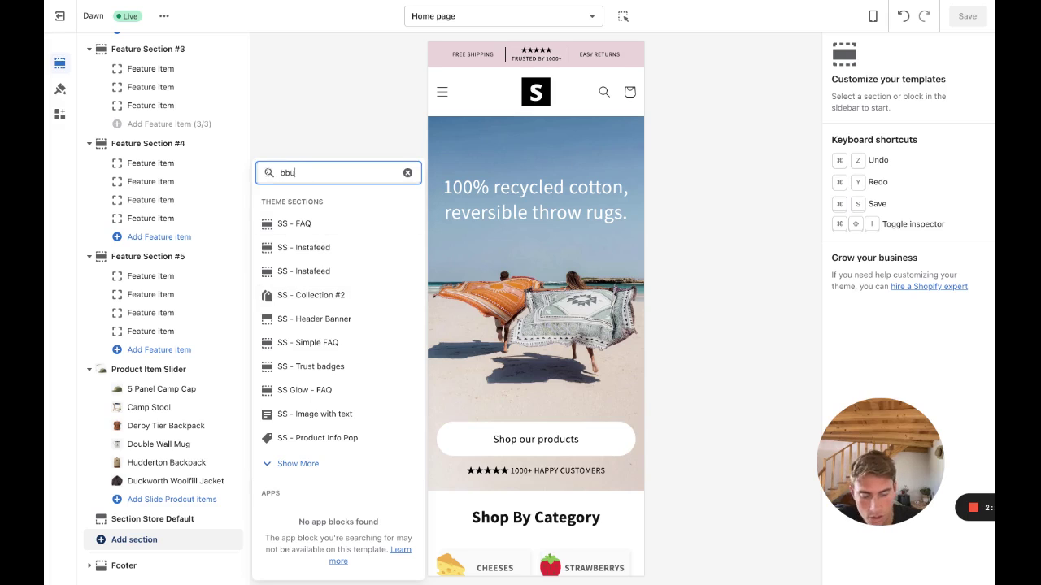
type("ble")
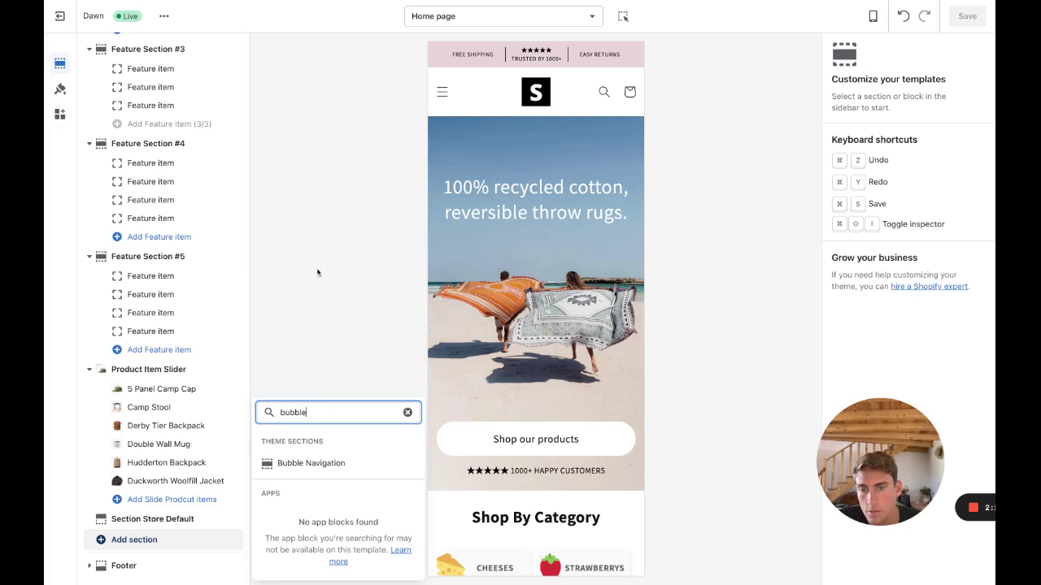
left_click(313, 463)
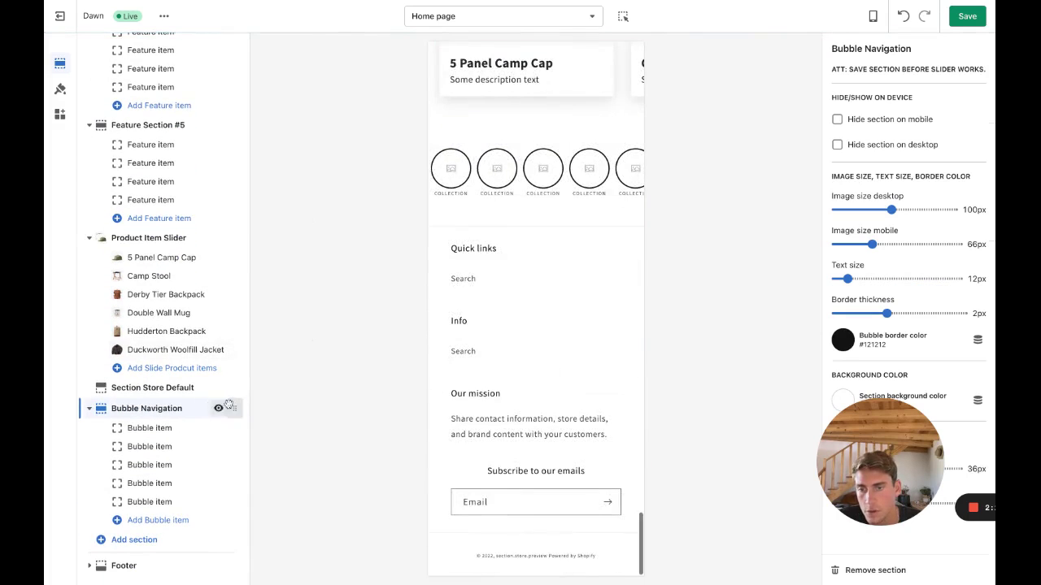
Step: Move Bubble Navigation directly under the header and give the first bubble the woman-in-a-hat photo
left_click_drag(234, 408, 241, 75)
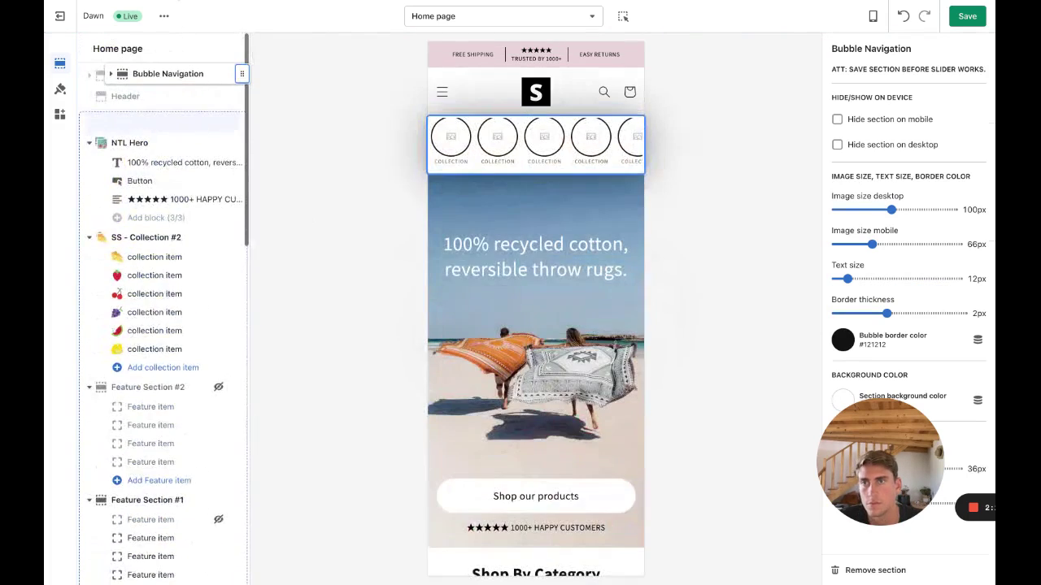
left_click(143, 143)
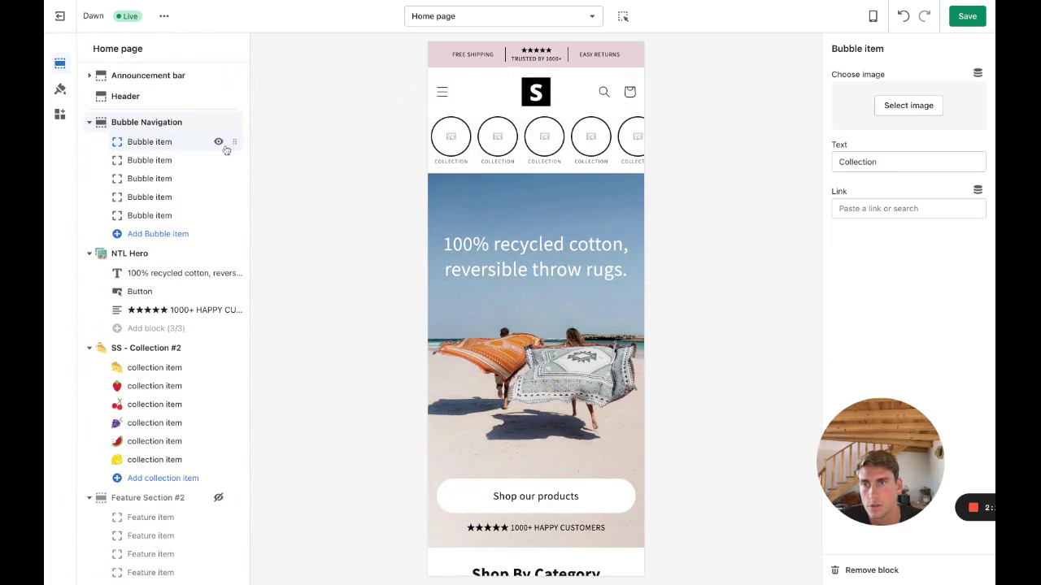
left_click(914, 107)
scroll(976, 203, "down", 5)
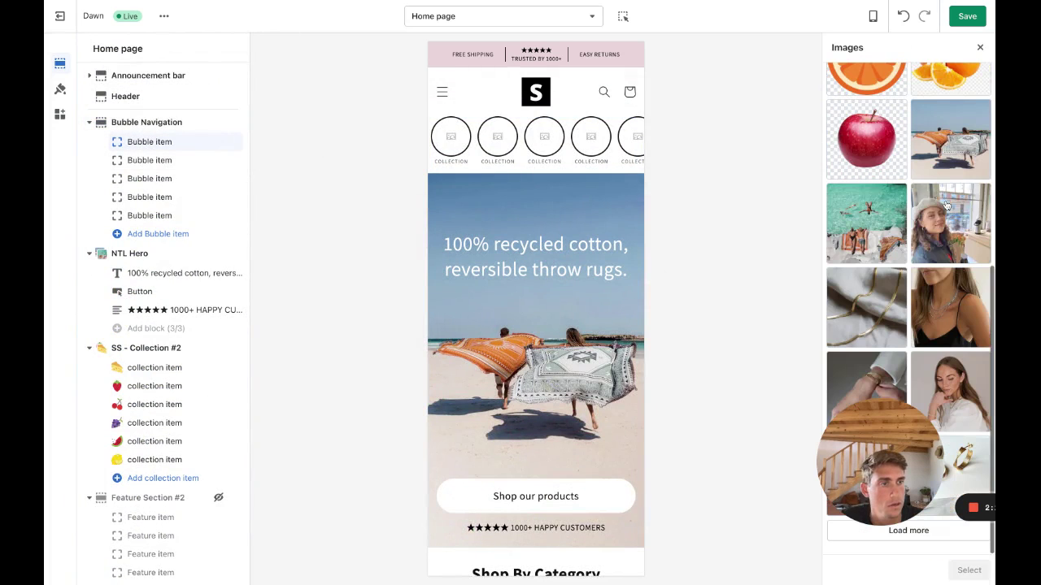
left_click(950, 224)
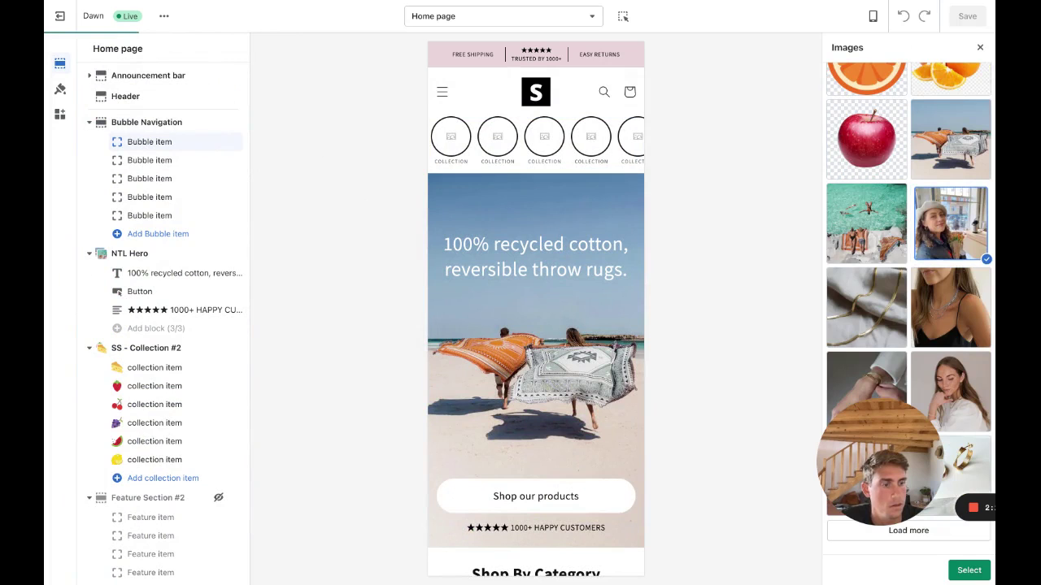
left_click(968, 570)
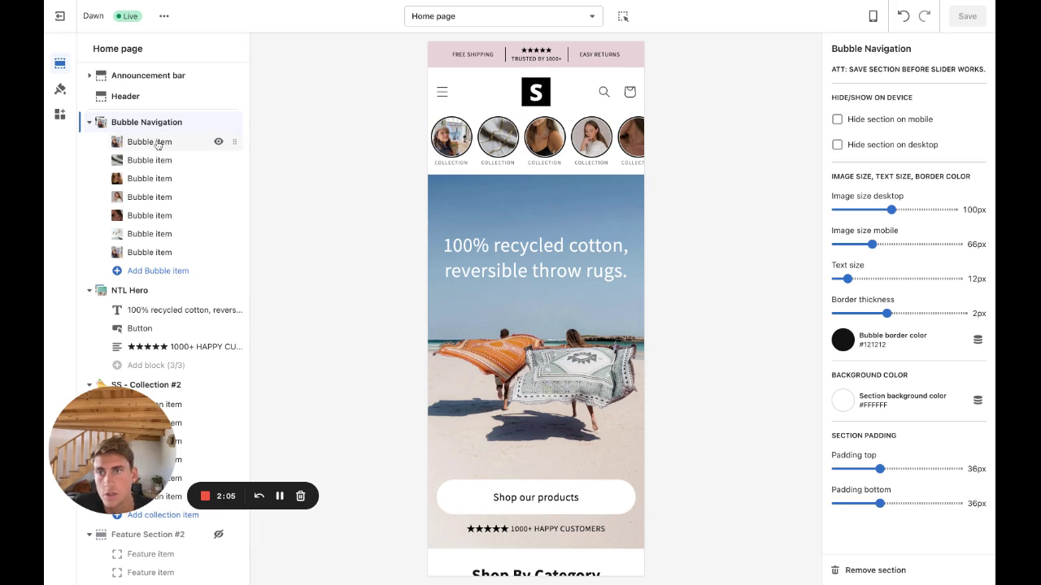
Step: Add two extra Bubble items to Bubble Navigation and save the home page
left_click(158, 273)
left_click(159, 289)
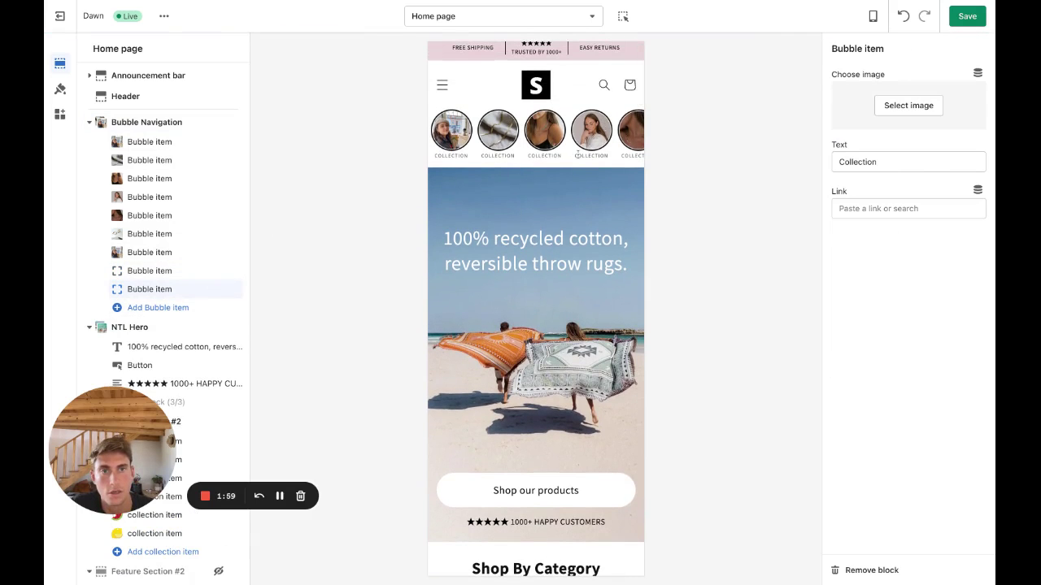
left_click(961, 24)
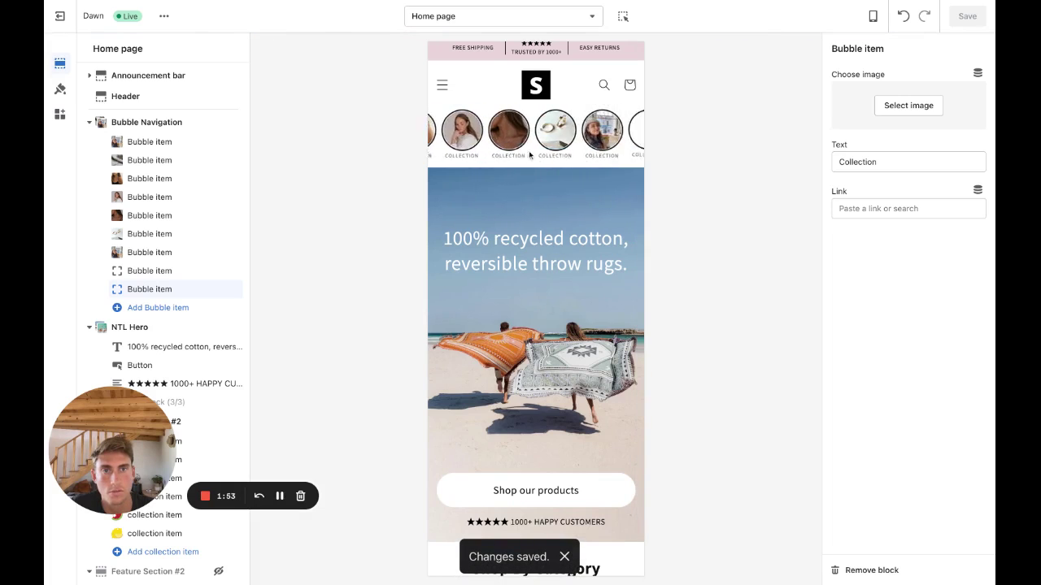
scroll(529, 134, "right", 5)
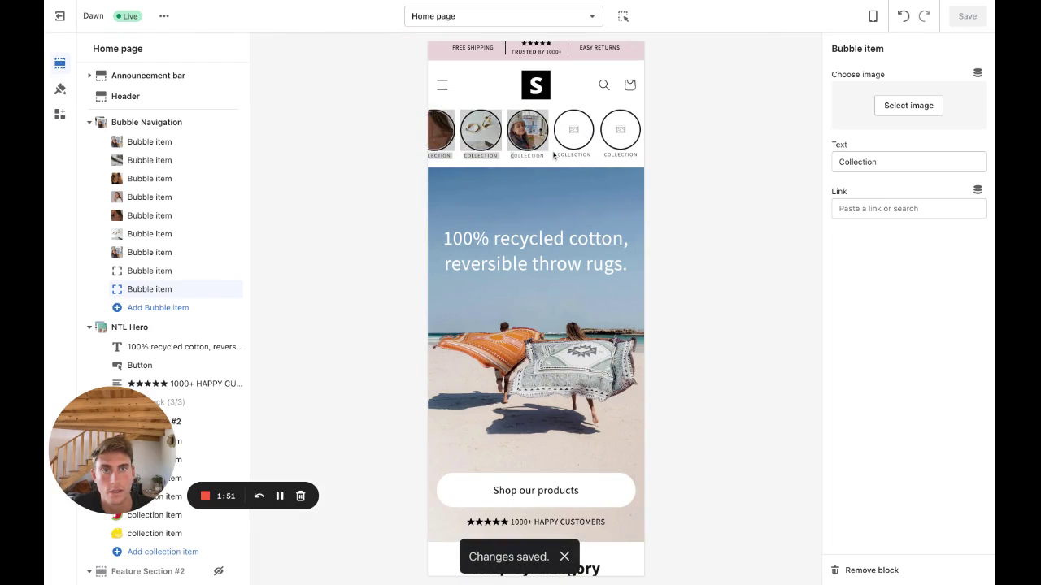
left_click(732, 154)
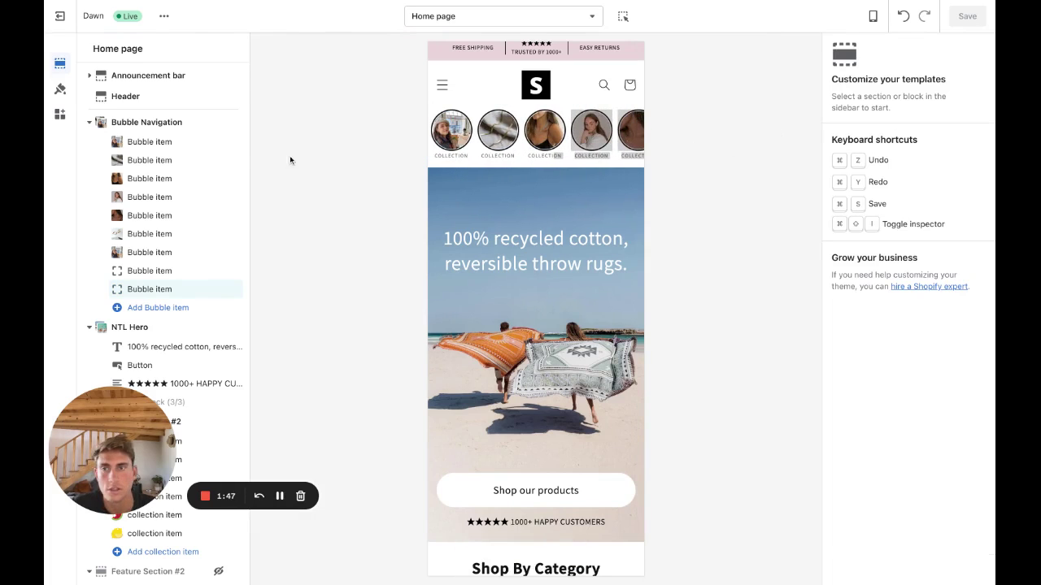
Step: Tick Hide section on desktop for Bubble Navigation, checking in Desktop preview, then return to Mobile
left_click(139, 122)
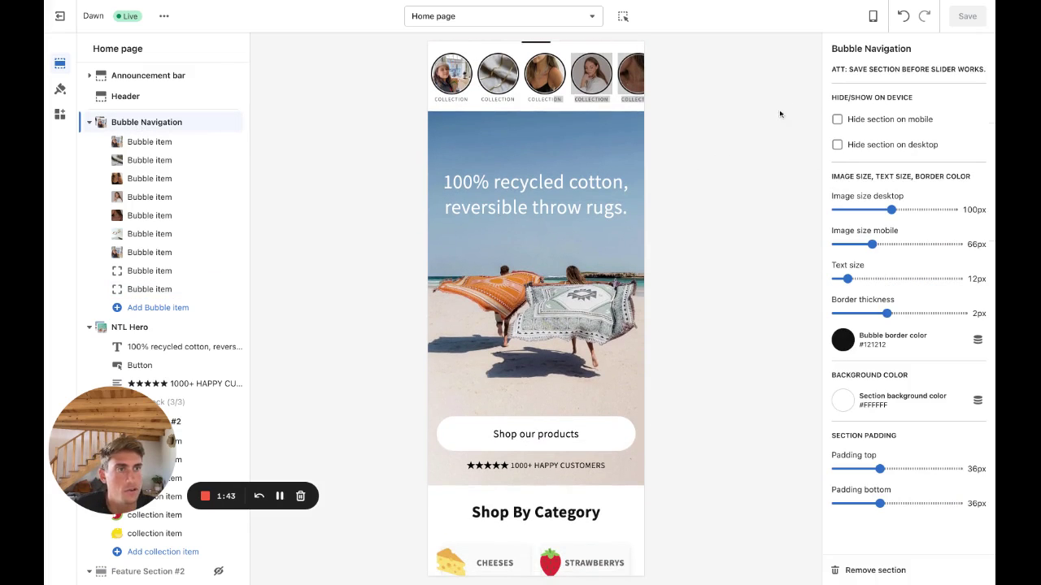
left_click(873, 15)
left_click(893, 62)
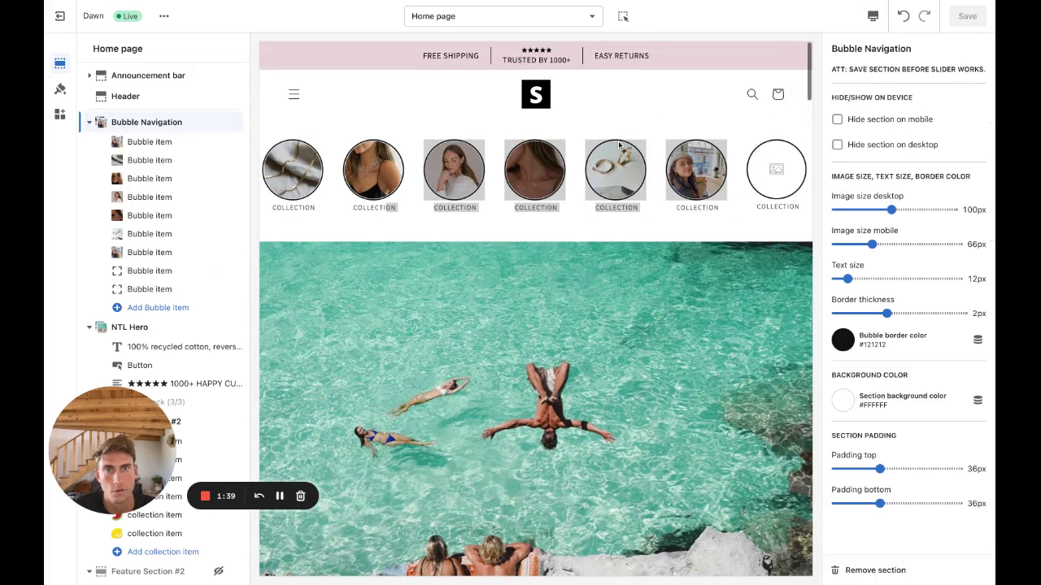
left_click(947, 145)
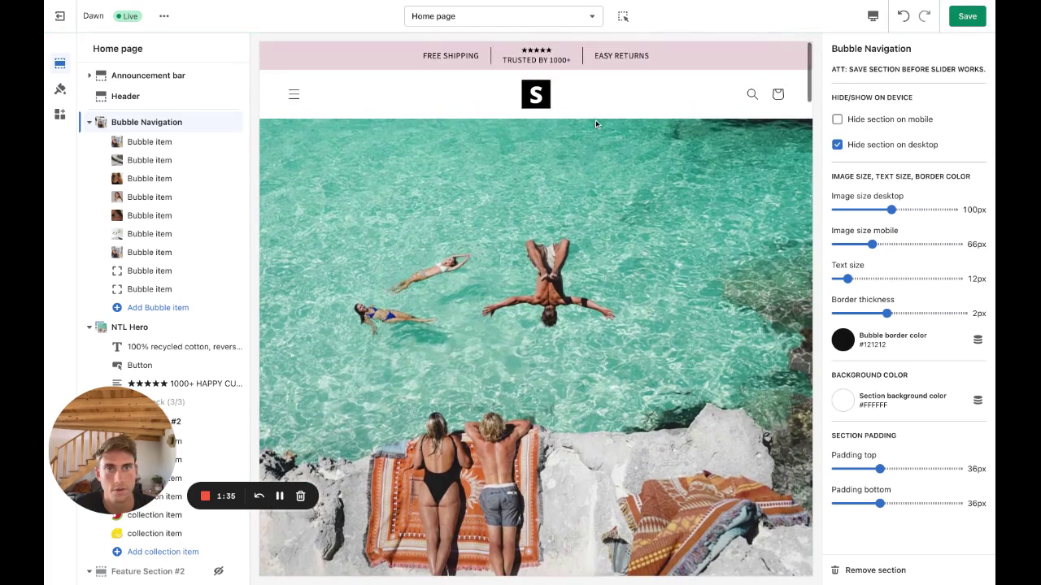
left_click(874, 15)
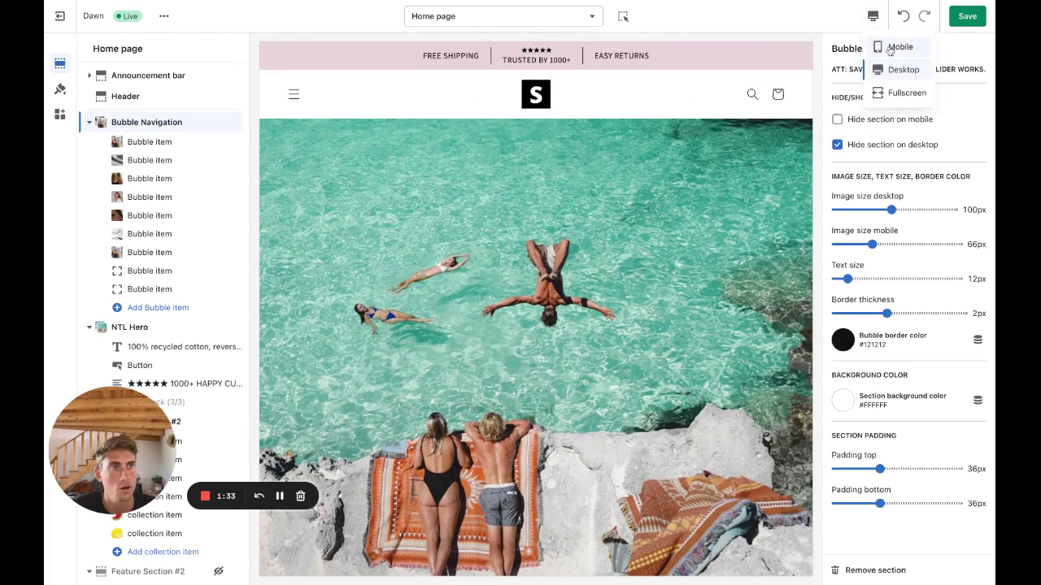
left_click(889, 48)
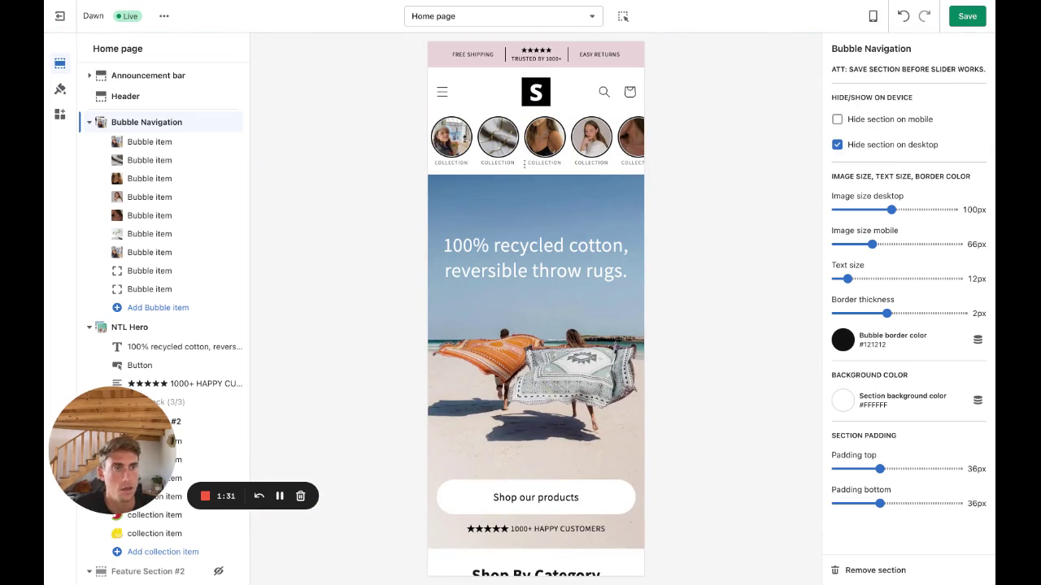
left_click_drag(892, 209, 897, 211)
left_click_drag(872, 244, 867, 244)
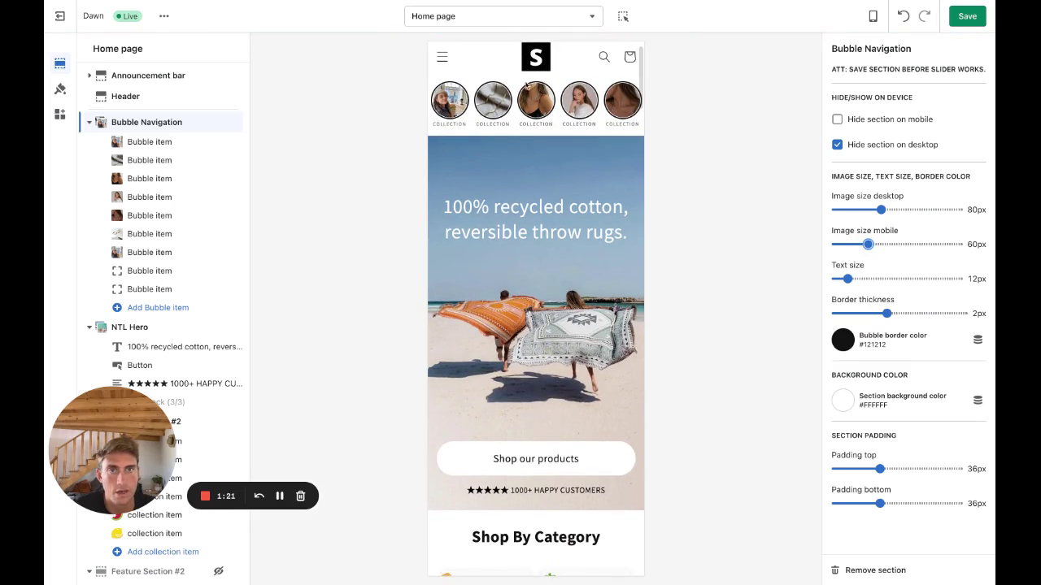
left_click_drag(888, 314, 937, 314)
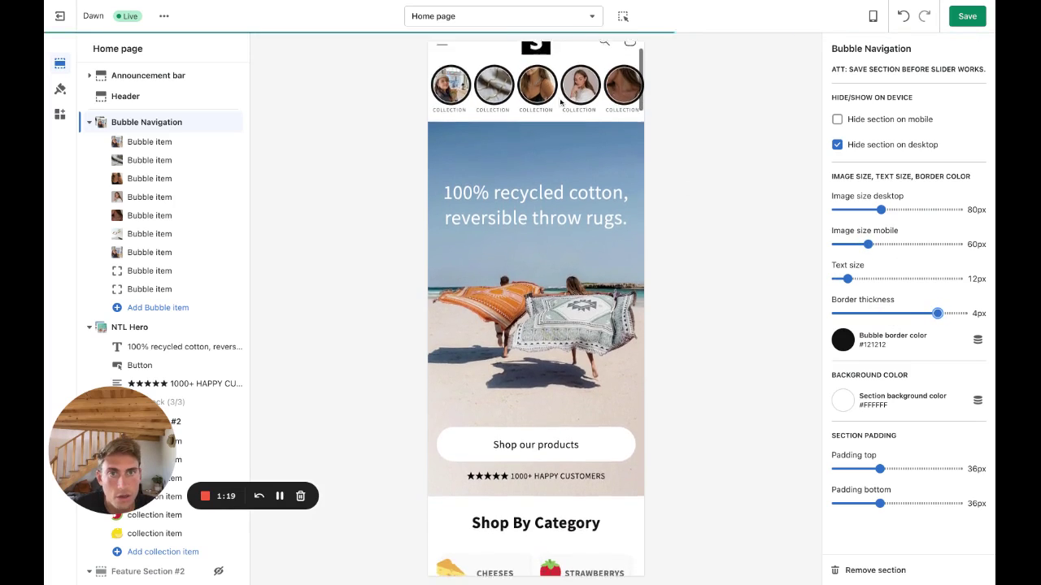
left_click(937, 313)
key("Left")
key("Left")
key("Left")
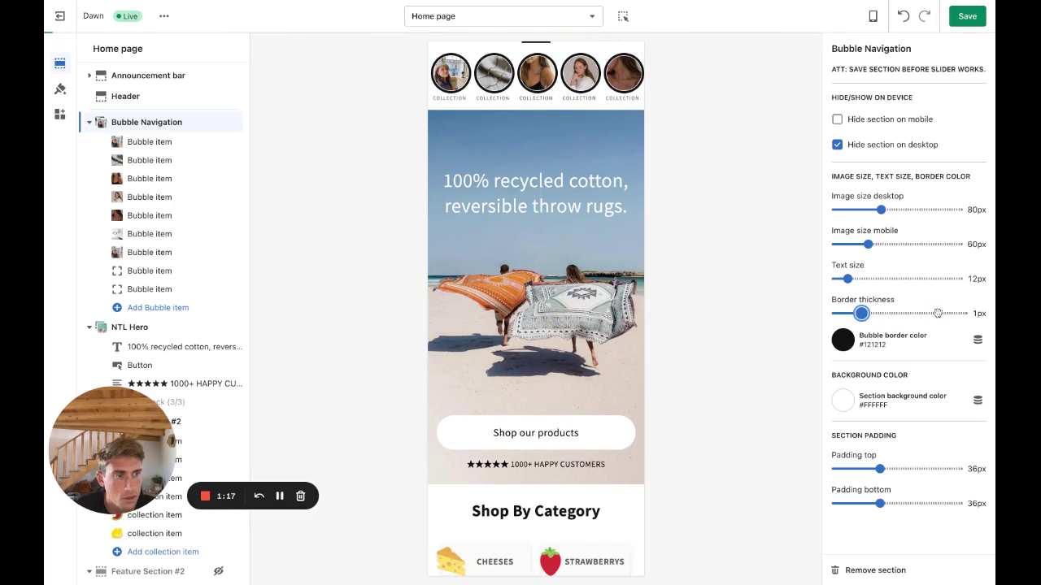
key("Right")
key("Tab")
Step: Set the bubble border colour to grey #9E9E9E after trying red
key("Return")
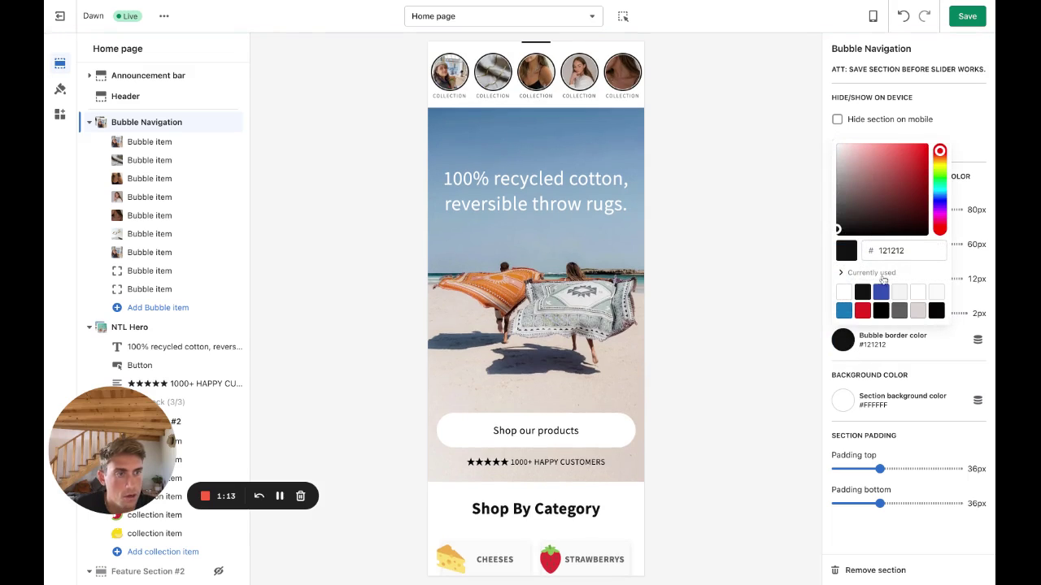
left_click(861, 311)
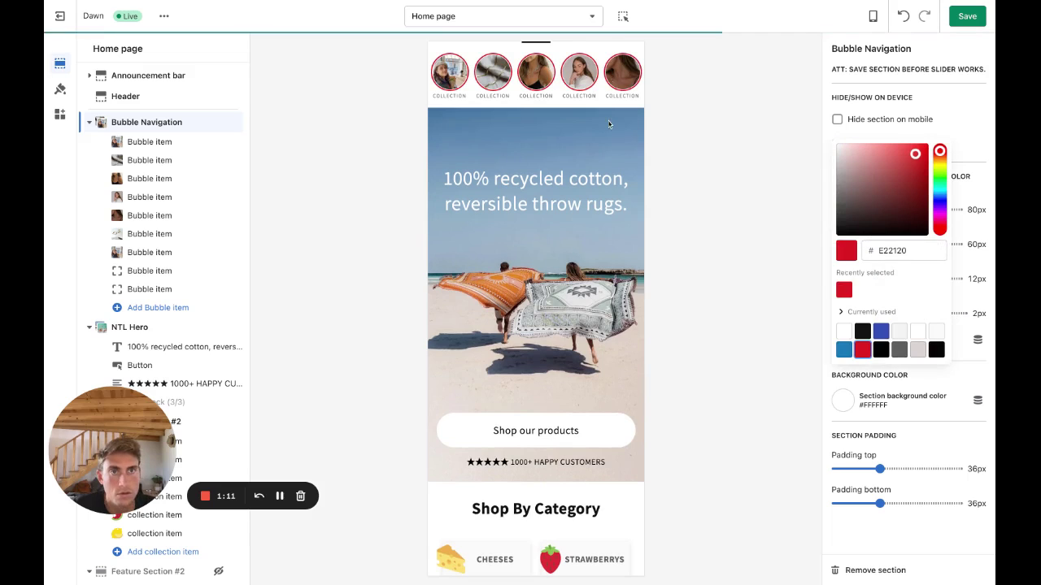
key("ctrl+z")
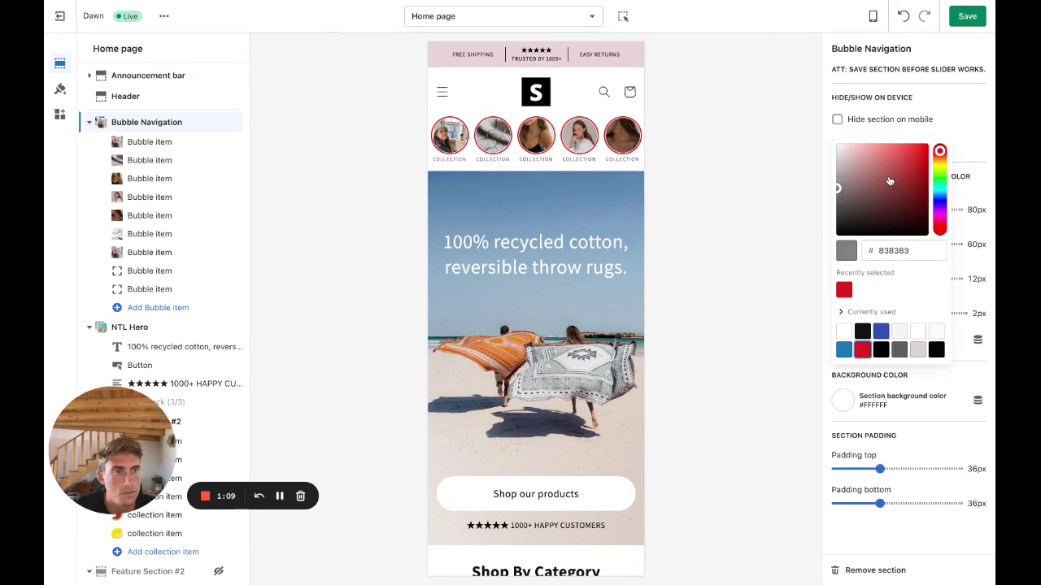
left_click(769, 161)
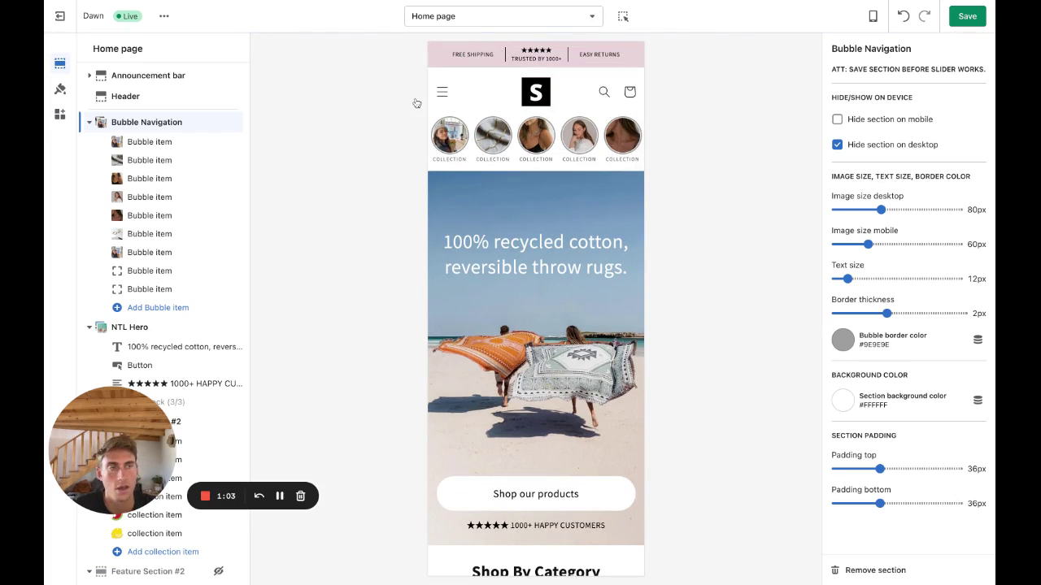
Step: Review the first bubble's Text and Link fields, leaving the link suggestions unchosen
left_click(136, 147)
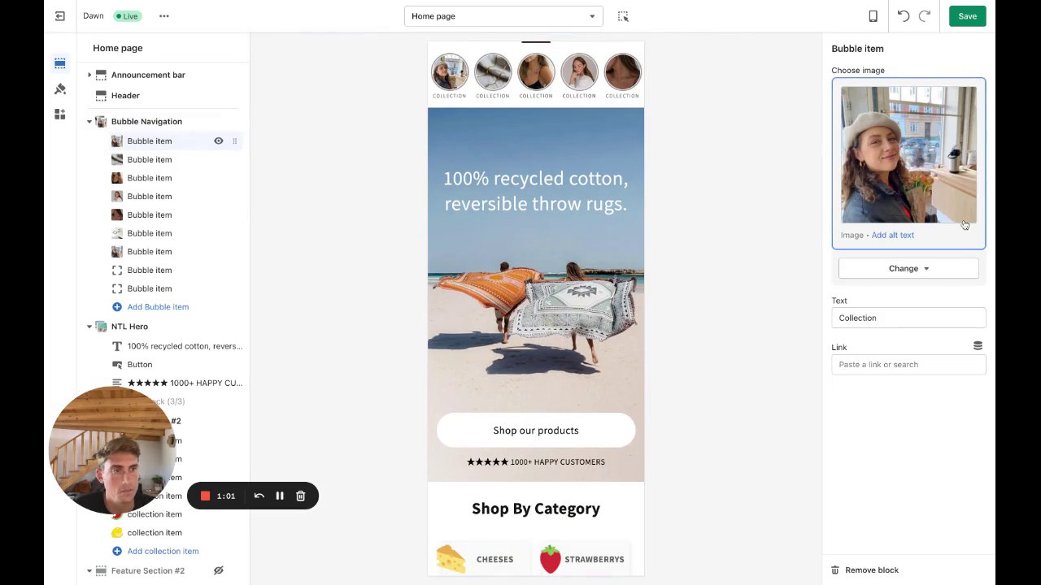
key("Tab")
key("Tab")
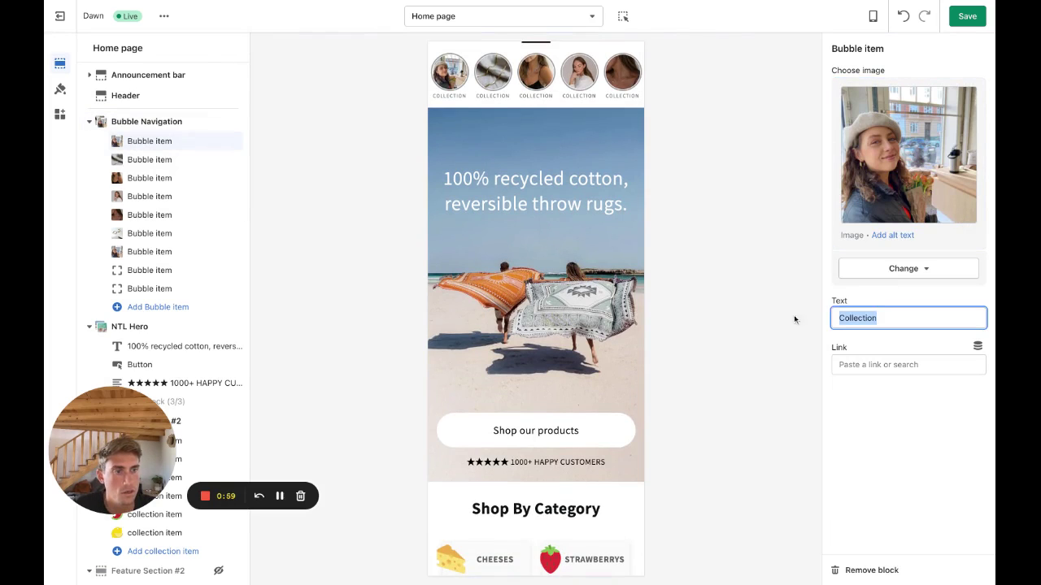
left_click(894, 368)
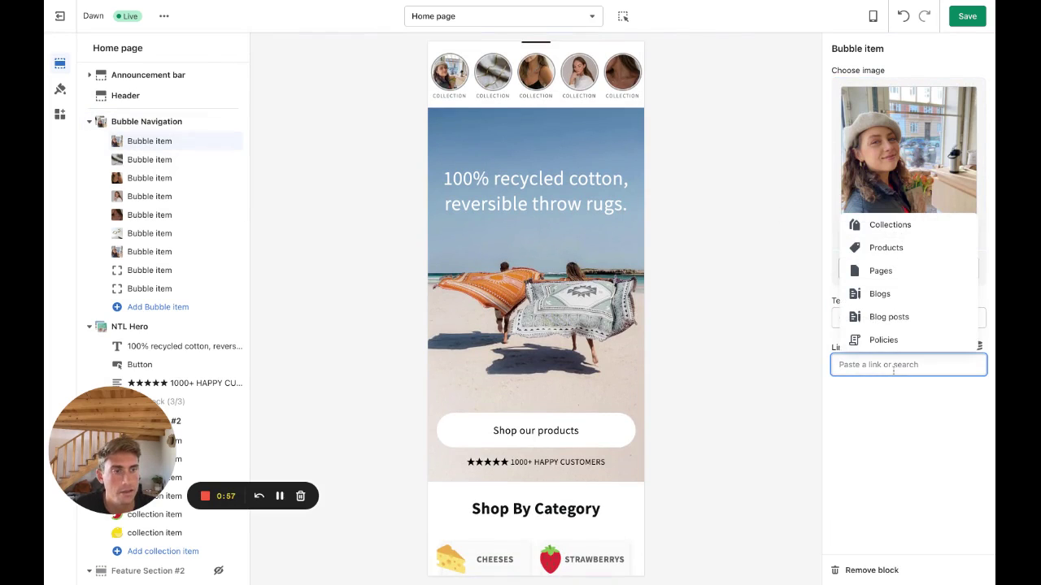
left_click(740, 159)
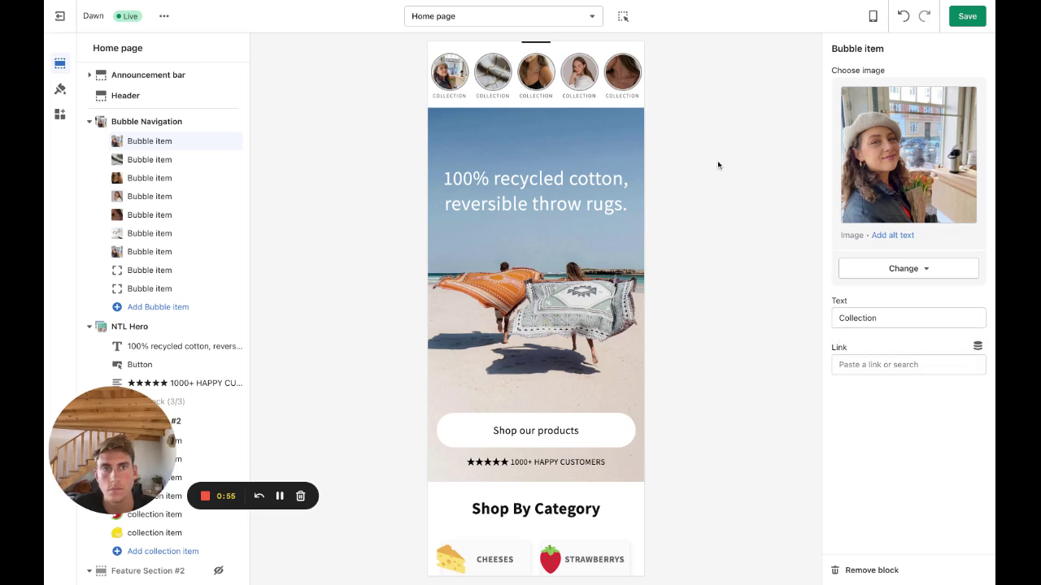
Step: Save the theme changes and preview the home page in full screen
left_click(966, 15)
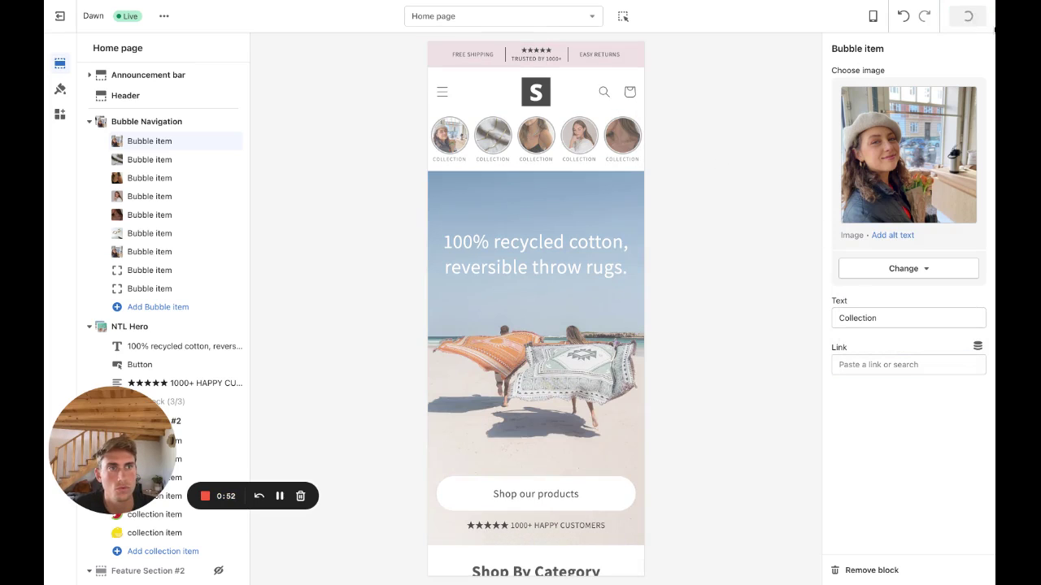
left_click(876, 18)
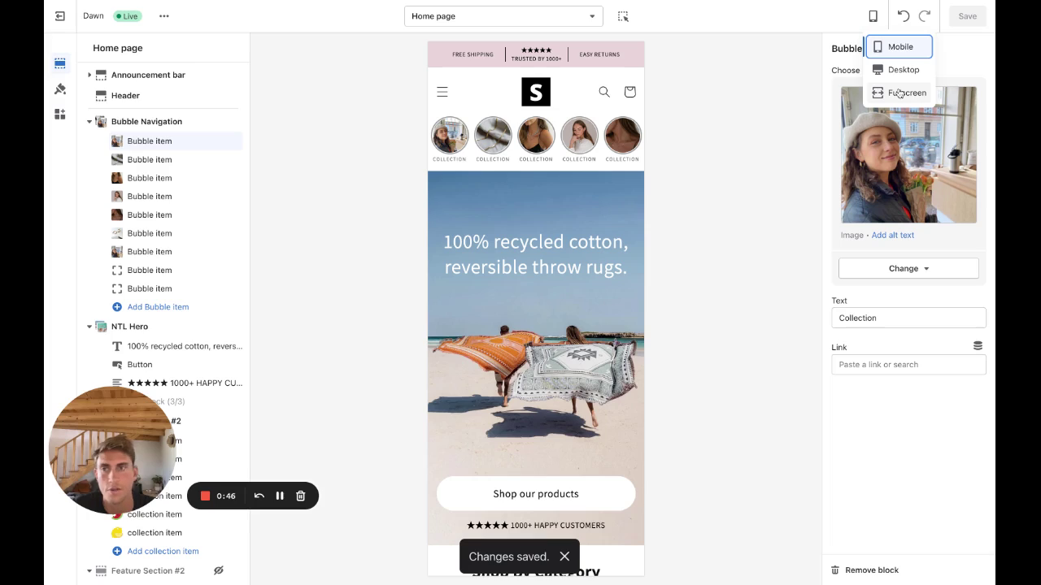
left_click(901, 93)
Step: Switch the preview back to Desktop with the side panels shown
scroll(728, 165, "down", 2)
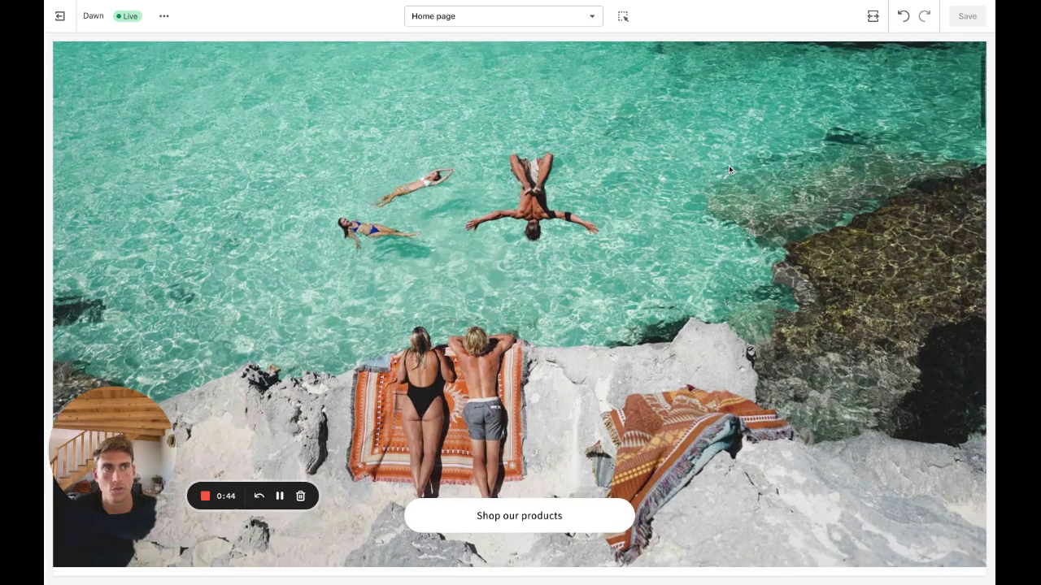
left_click(873, 17)
left_click(890, 72)
scroll(630, 146, "down", 2)
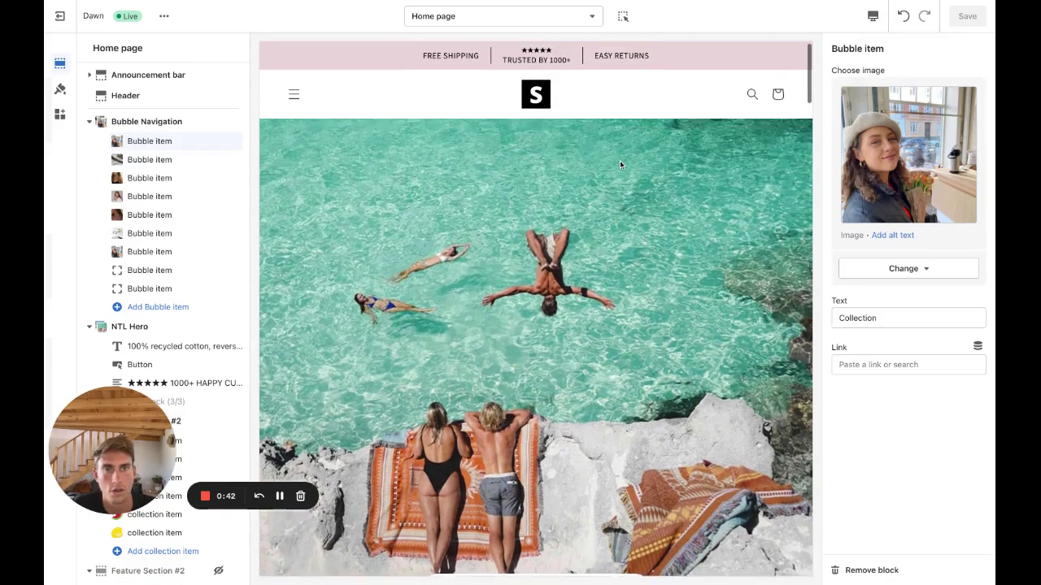
scroll(162, 214, "down", 10)
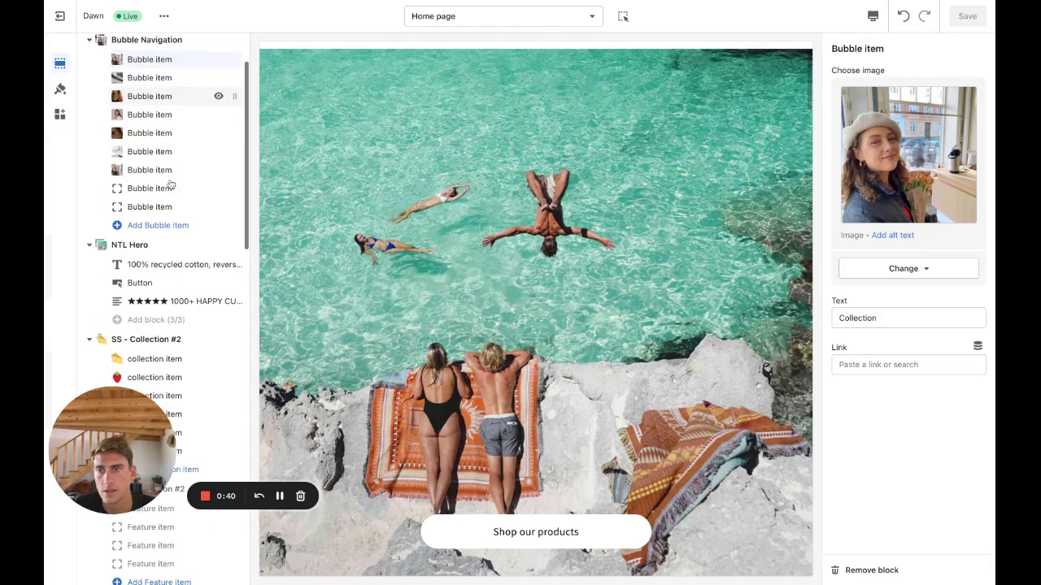
Step: Start adding a new home page section, searching 'ss' for Bubble Navigation below the hero
left_click(145, 541)
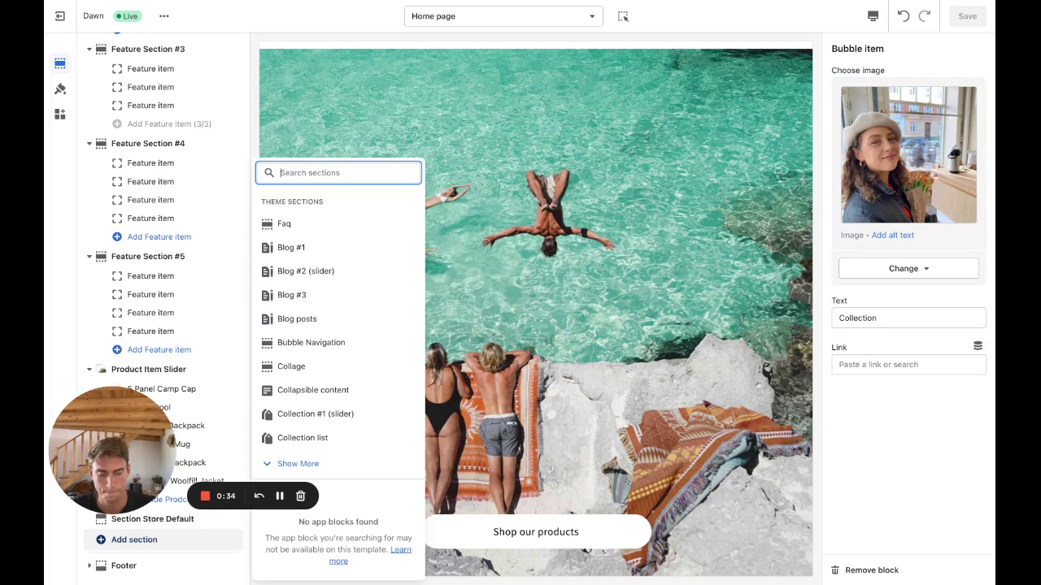
type("ss")
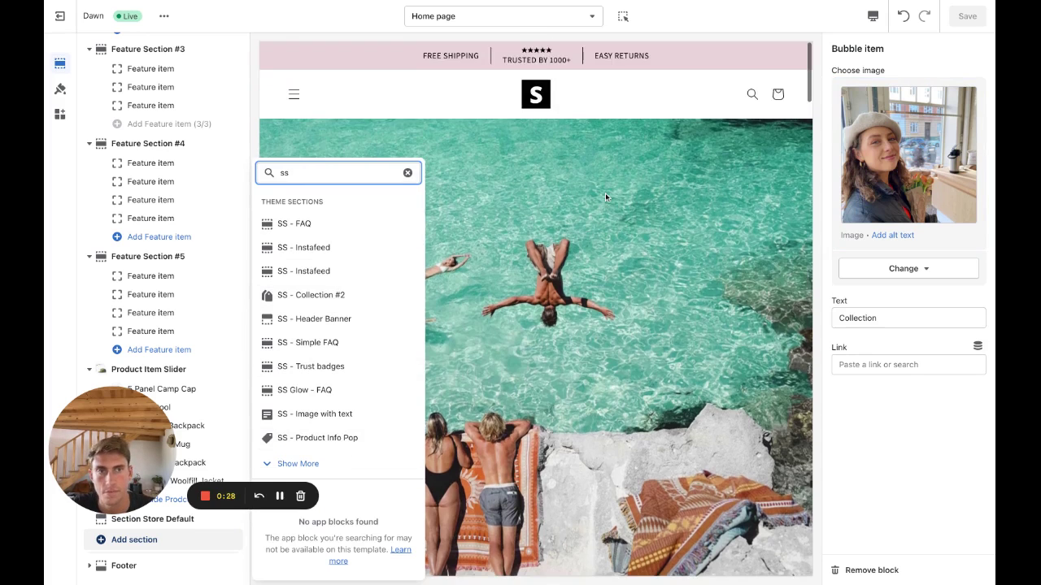
scroll(605, 193, "down", 7)
key("Escape")
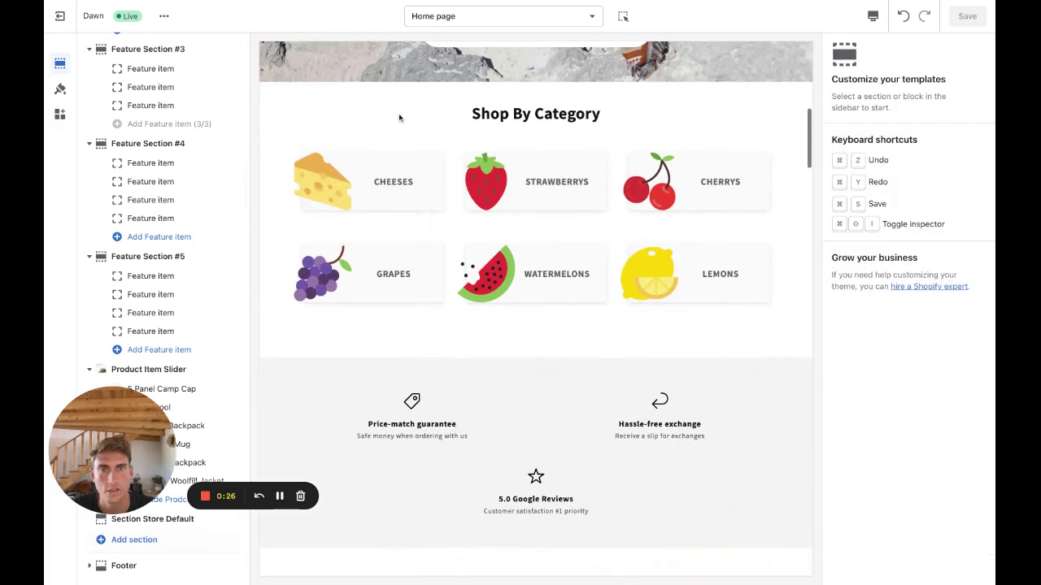
scroll(347, 134, "up", 3)
scroll(563, 182, "up", 3)
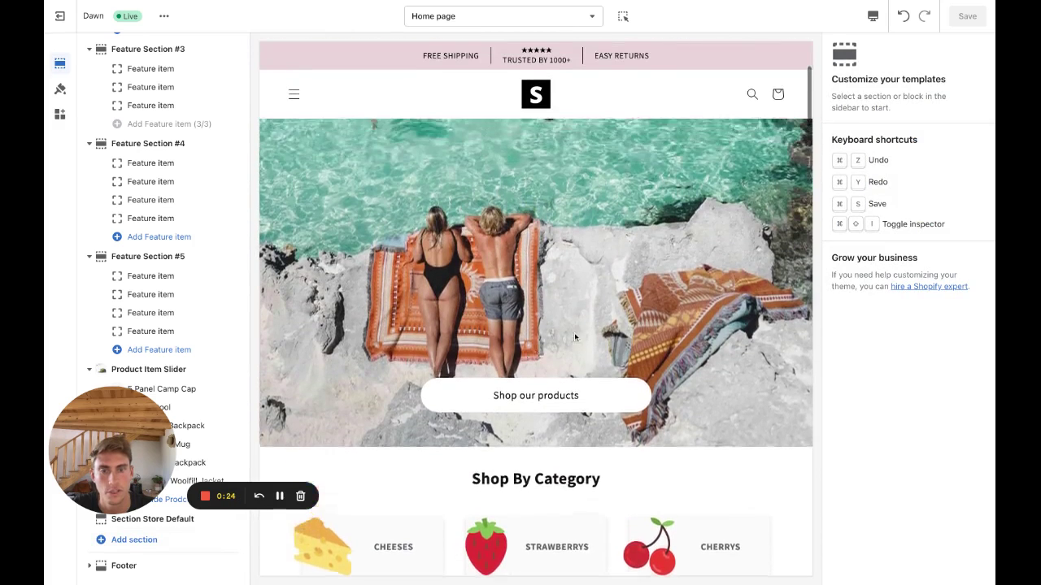
scroll(574, 332, "down", 3)
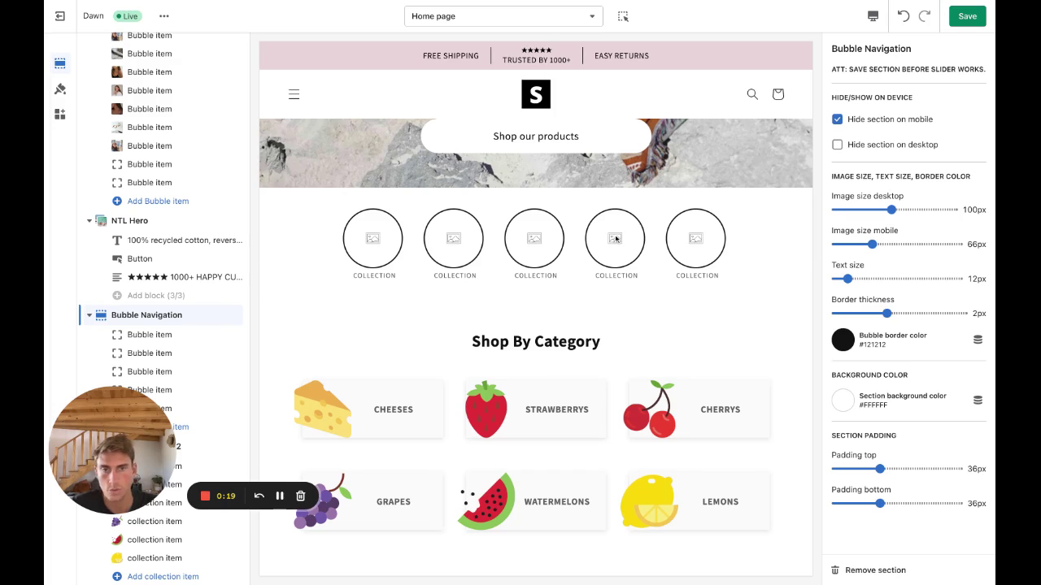
scroll(615, 238, "up", 1)
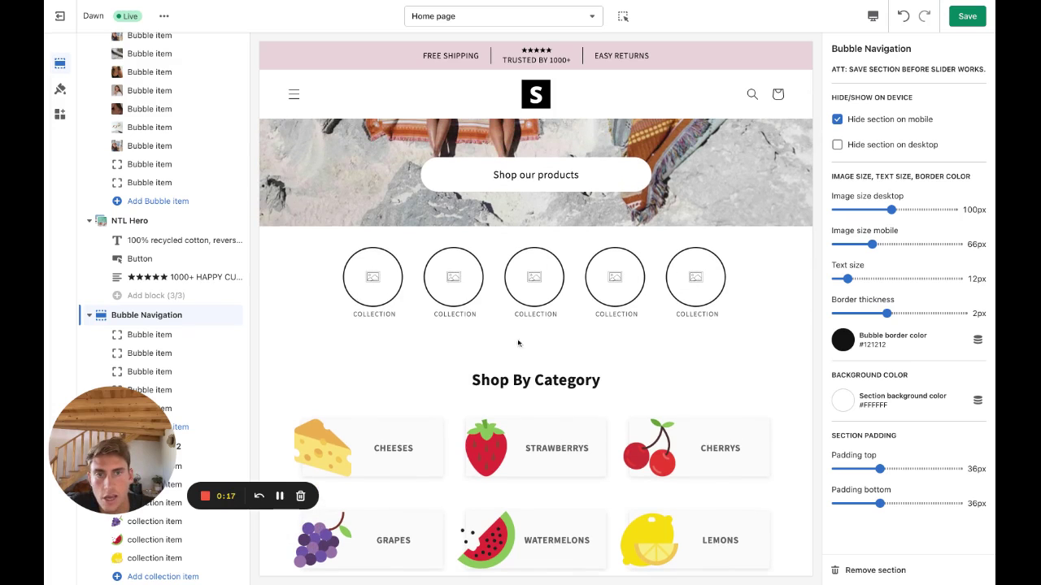
scroll(586, 285, "up", 3)
scroll(578, 317, "down", 3)
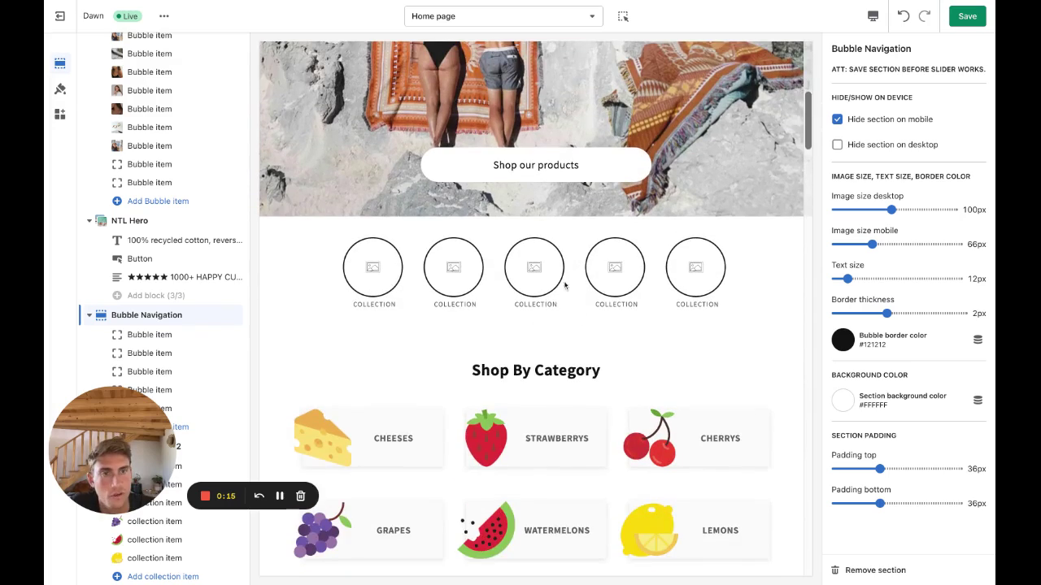
scroll(565, 284, "up", 10)
scroll(474, 196, "down", 1)
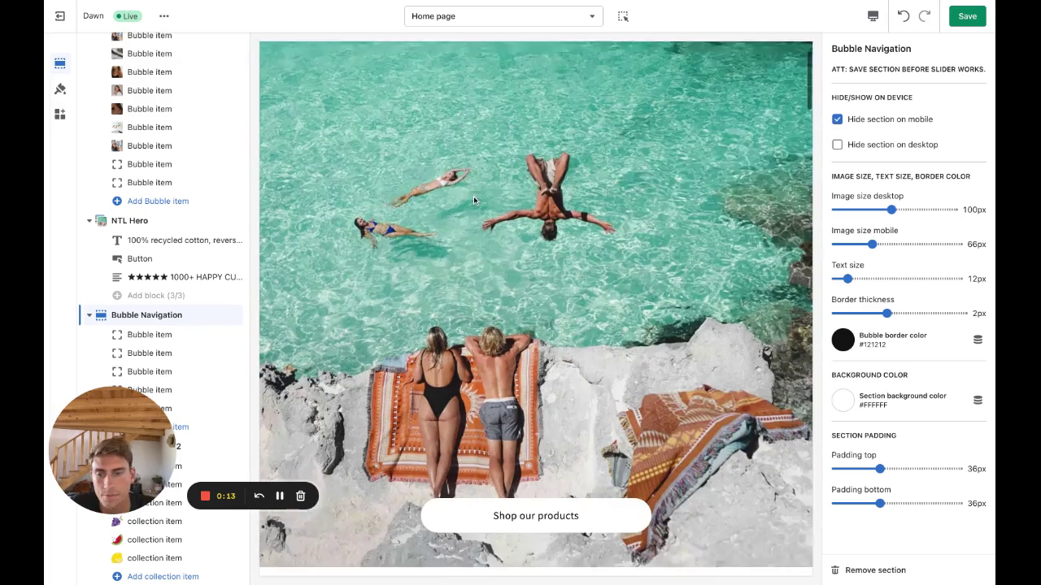
scroll(547, 188, "down", 5)
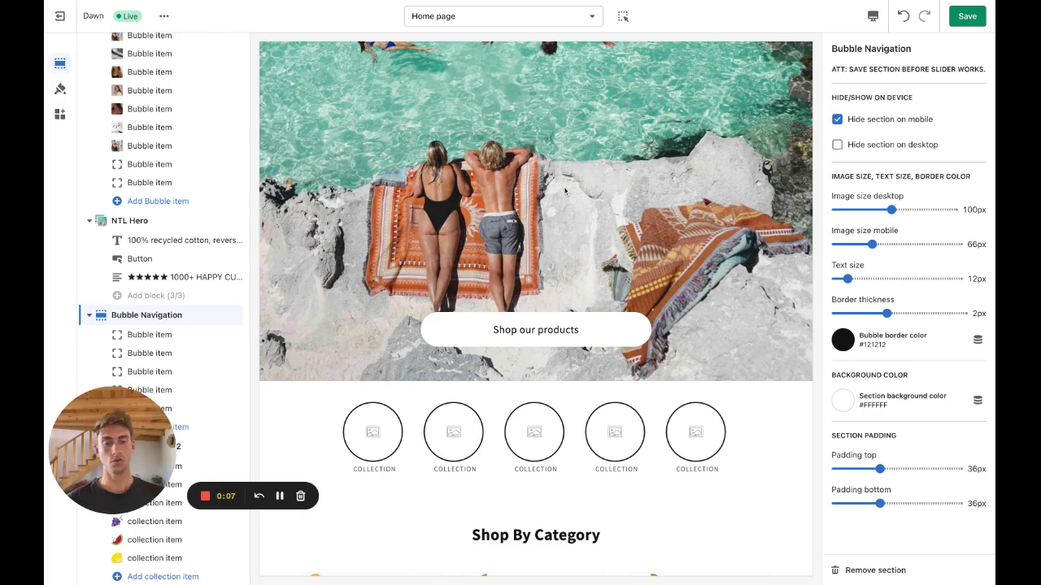
scroll(596, 149, "up", 6)
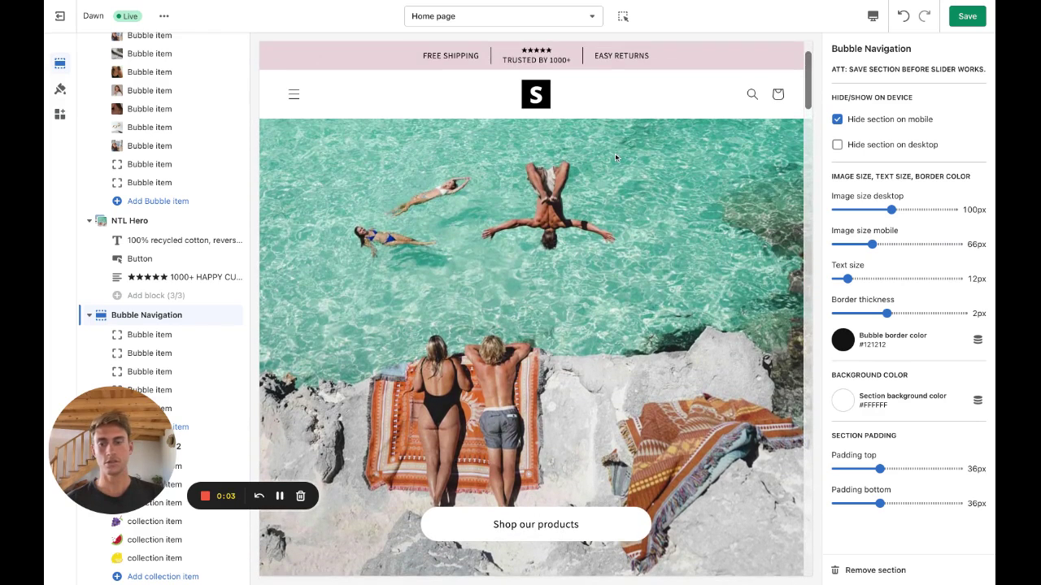
scroll(614, 153, "down", 3)
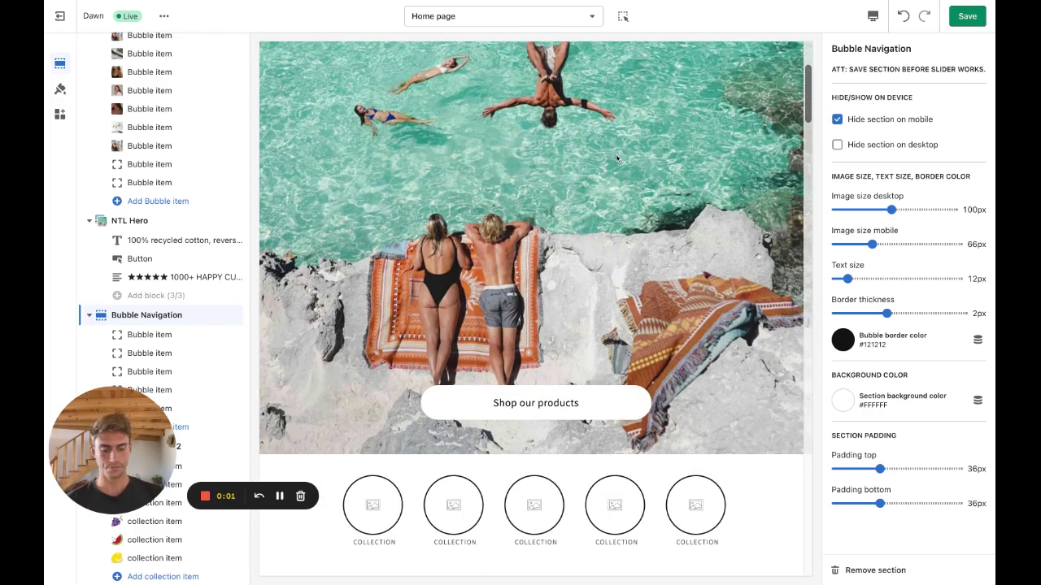